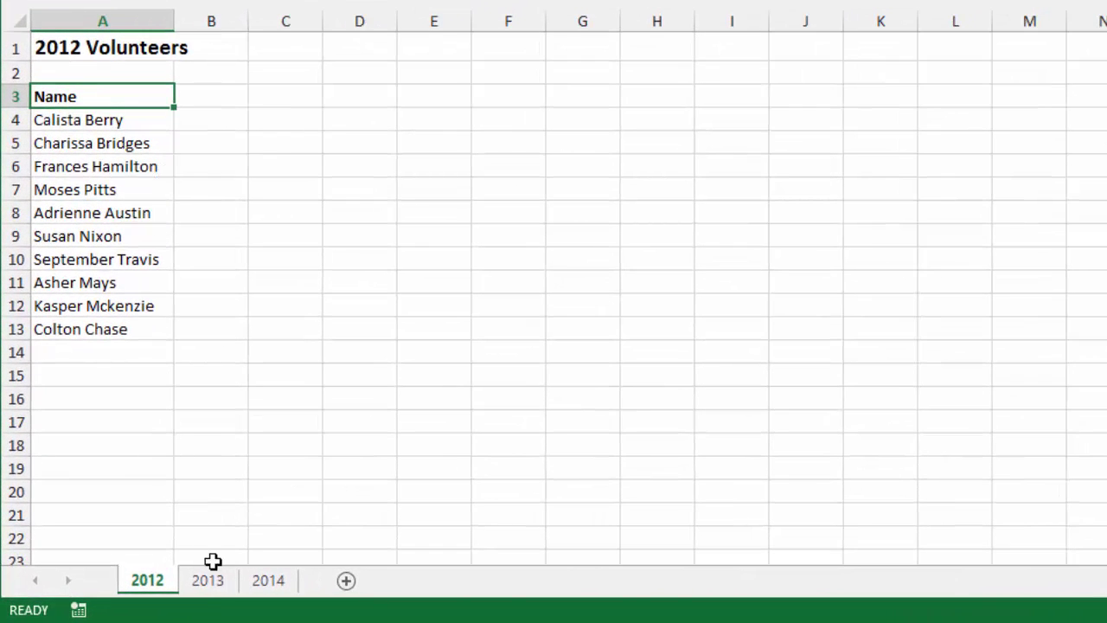
Look over the 2013 and 2014 volunteer lists, then return to the 2012 sheet.
{"action": "left_click", "coordinate": [208, 582]}
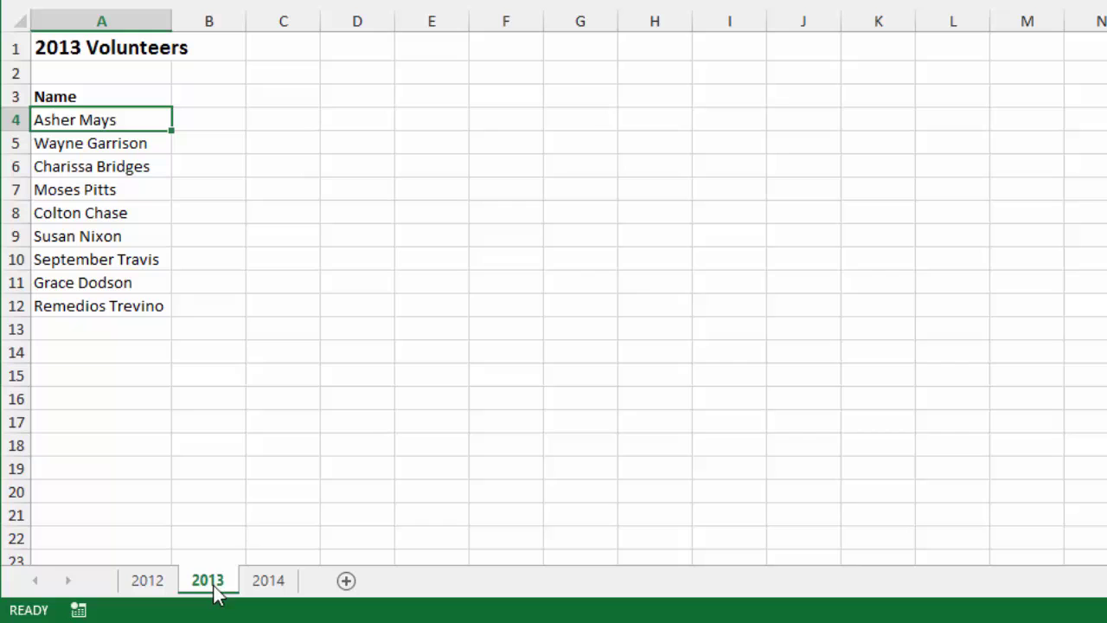
{"action": "left_click", "coordinate": [268, 581]}
{"action": "left_click", "coordinate": [147, 581]}
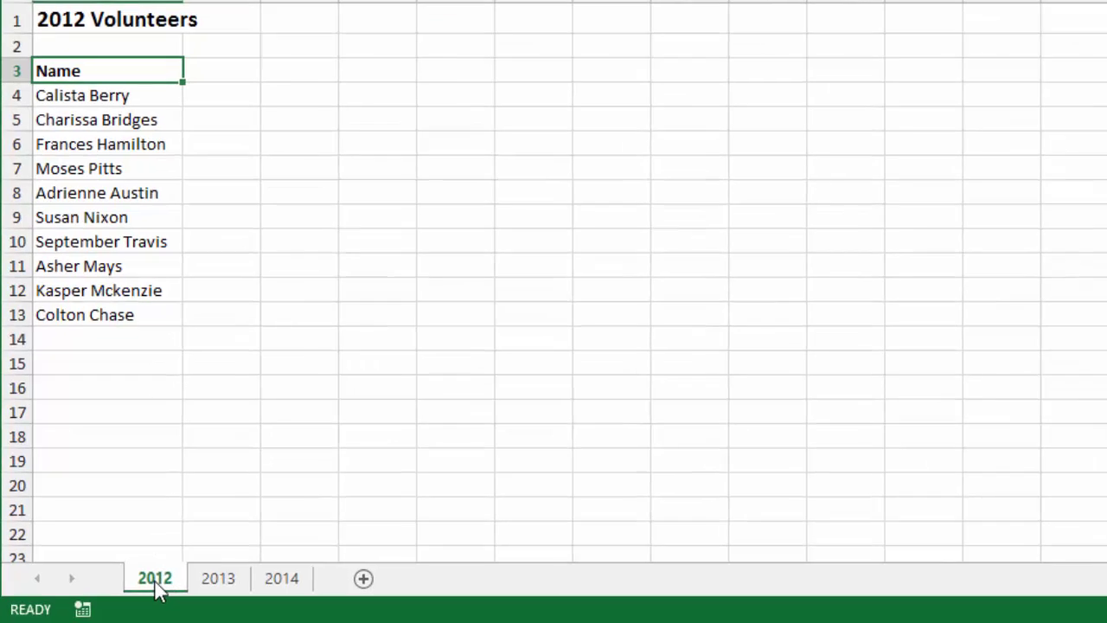
Copy the 2012 sheet to after 2014 and rename the copy Data.
{"action": "left_click_drag", "start_coordinate": [221, 573], "coordinate": [468, 556]}
{"action": "key", "text": "ctrl"}
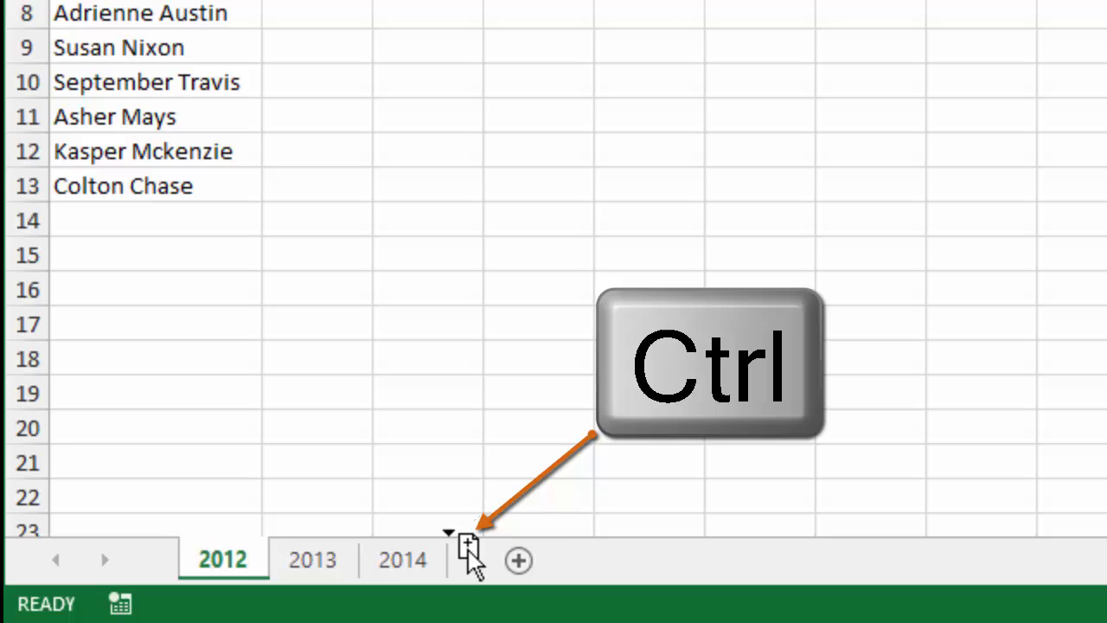
{"action": "left_click_drag", "start_coordinate": [467, 556], "coordinate": [468, 556]}
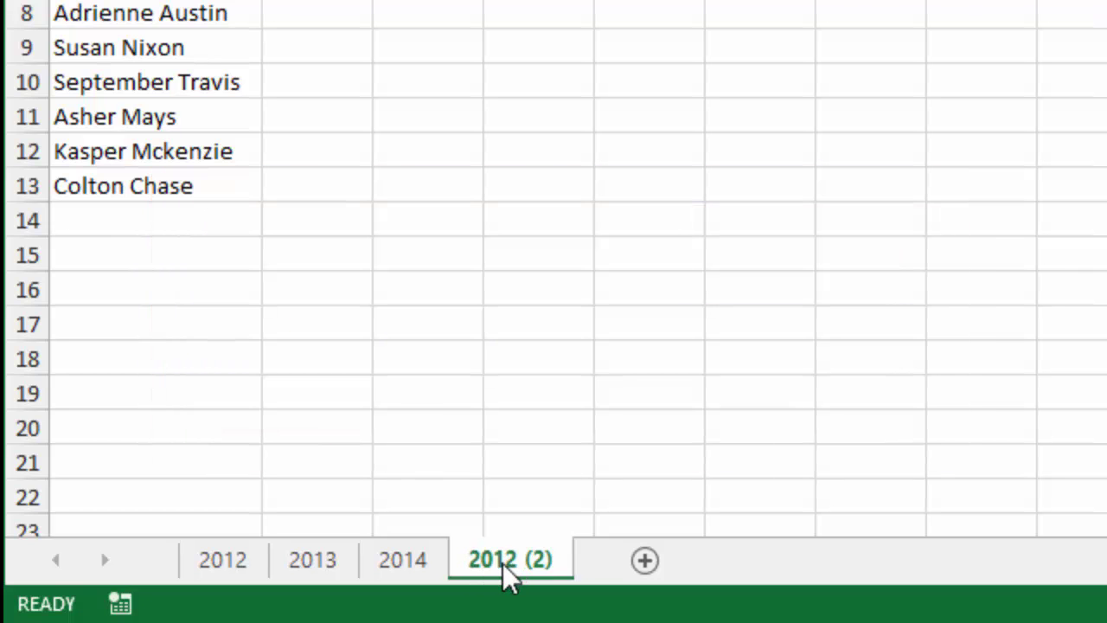
{"action": "double_click", "coordinate": [508, 567]}
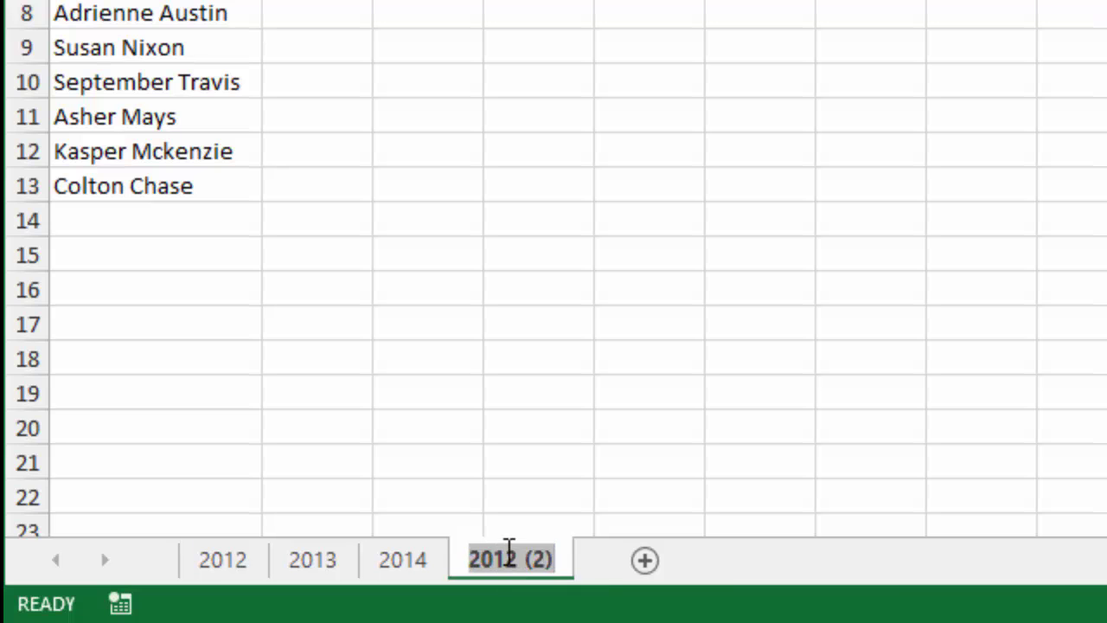
{"action": "type", "text": "Data"}
{"action": "key", "text": "Return"}
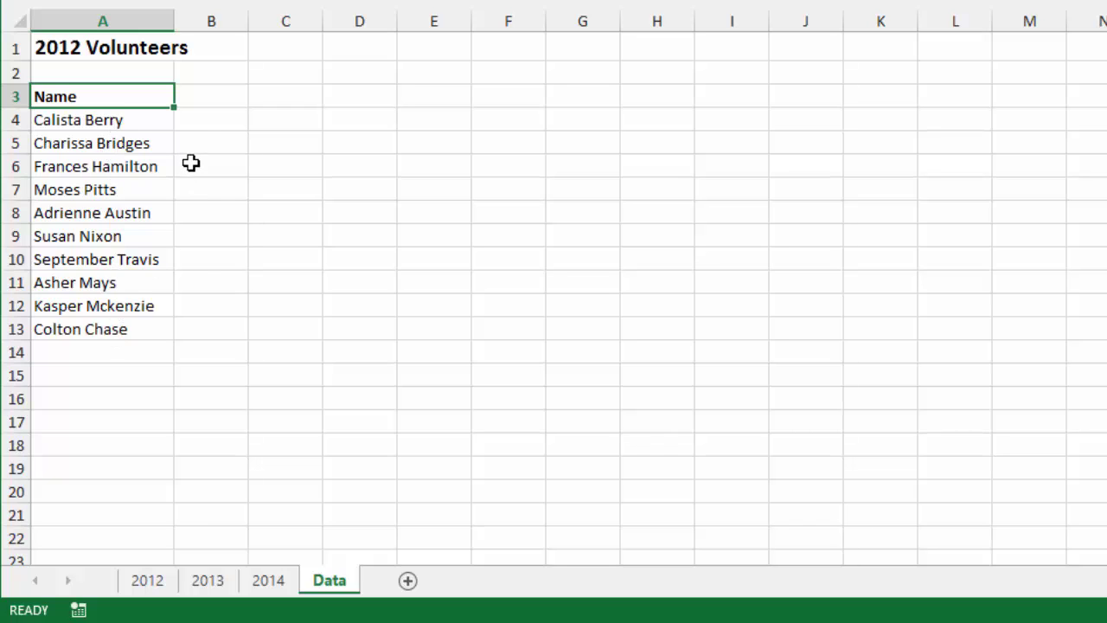
Add a Year heading in B3 and fill 2012 into B4:B13 beside the names.
{"action": "left_click", "coordinate": [199, 97]}
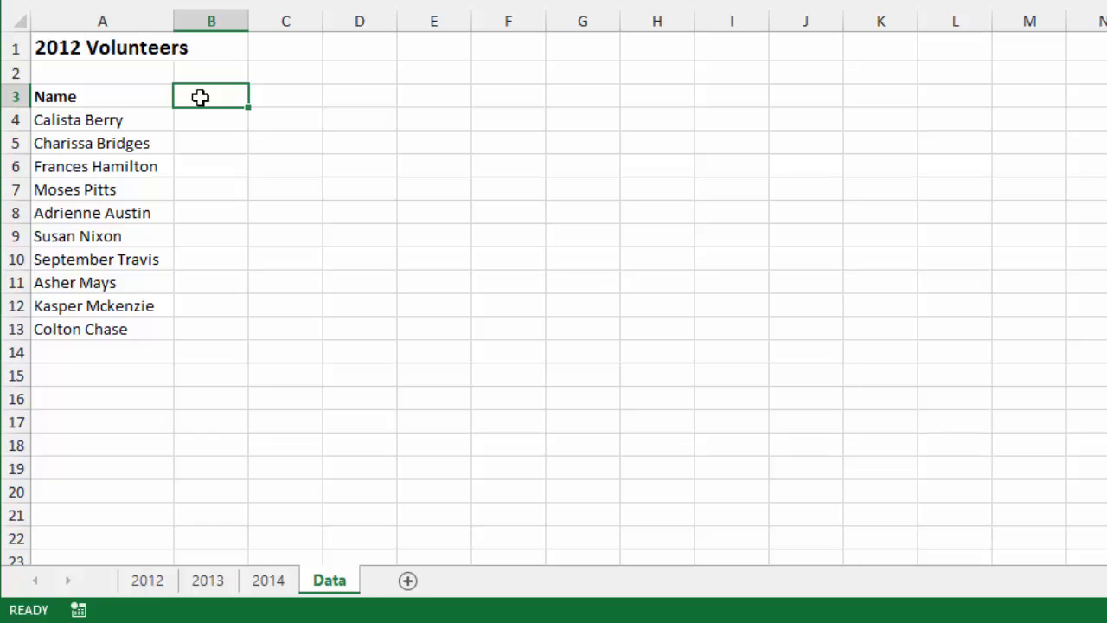
{"action": "type", "text": "Ye"}
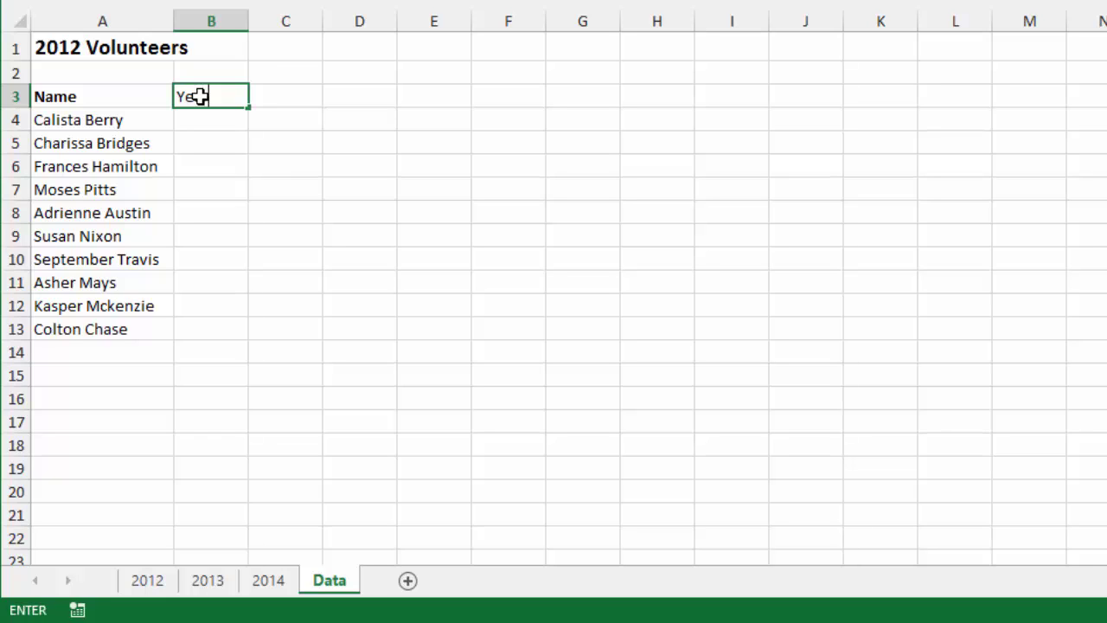
{"action": "key", "text": "Return"}
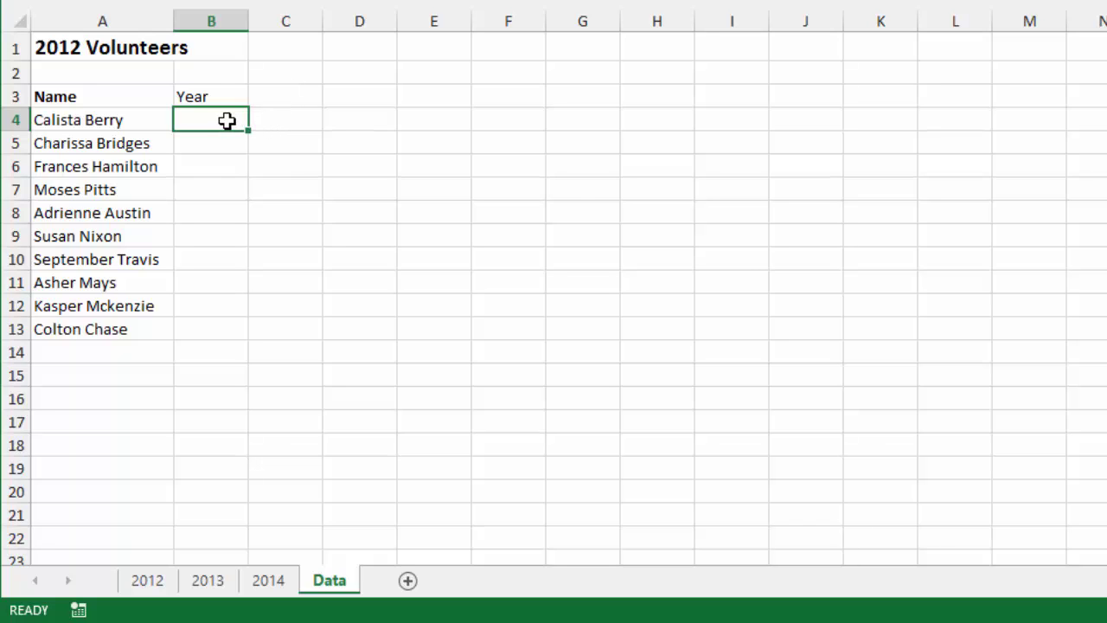
{"action": "left_click_drag", "start_coordinate": [227, 119], "coordinate": [225, 333]}
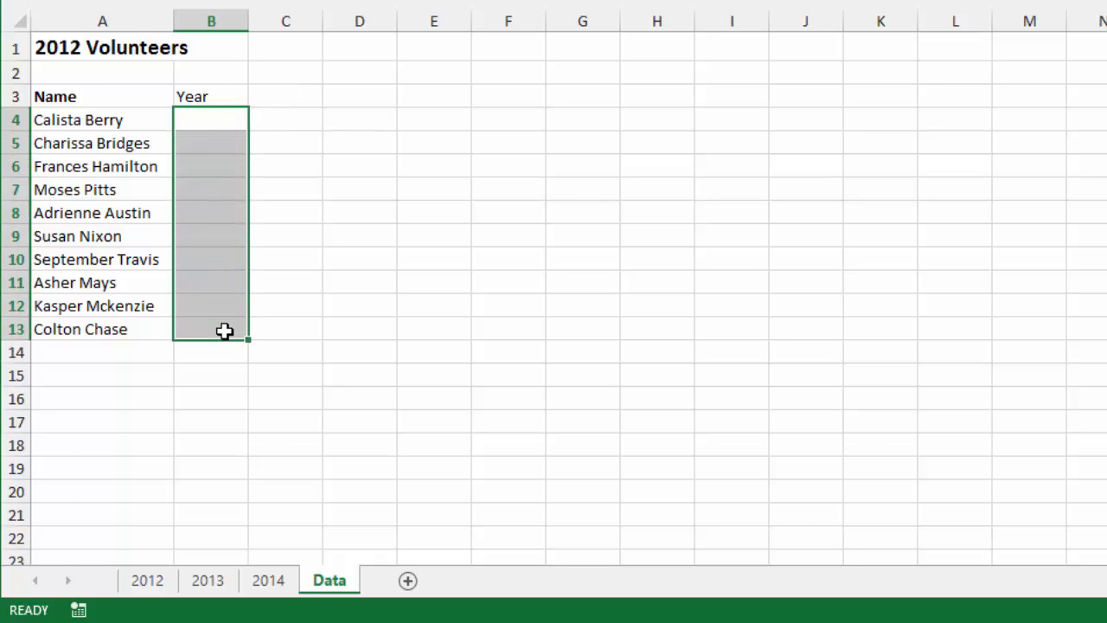
{"action": "type", "text": "2012"}
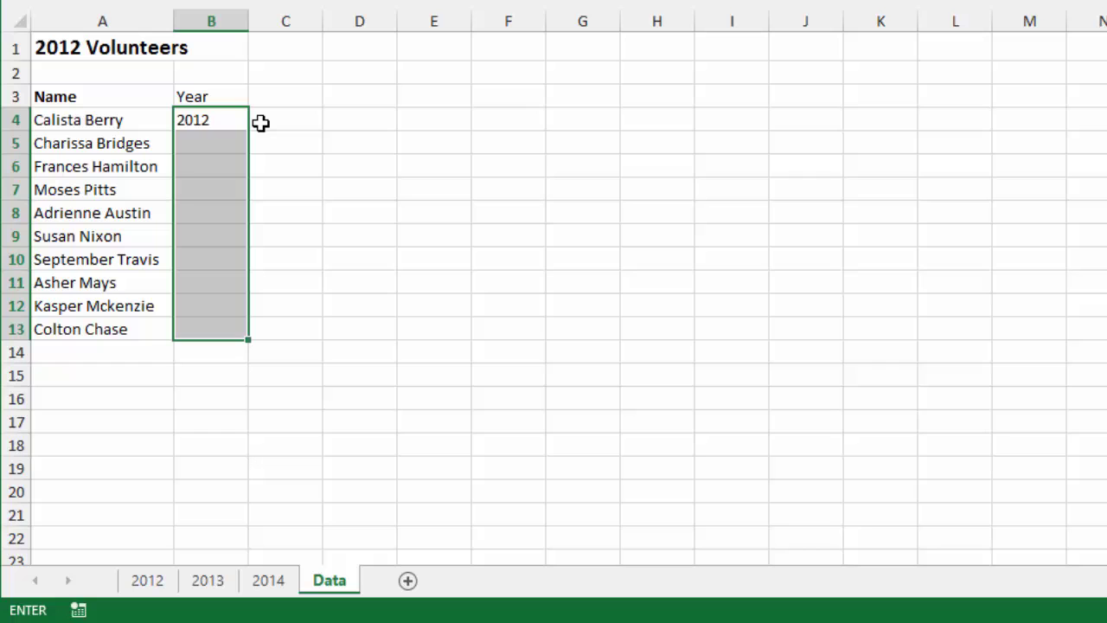
{"action": "key", "text": "ctrl+Return"}
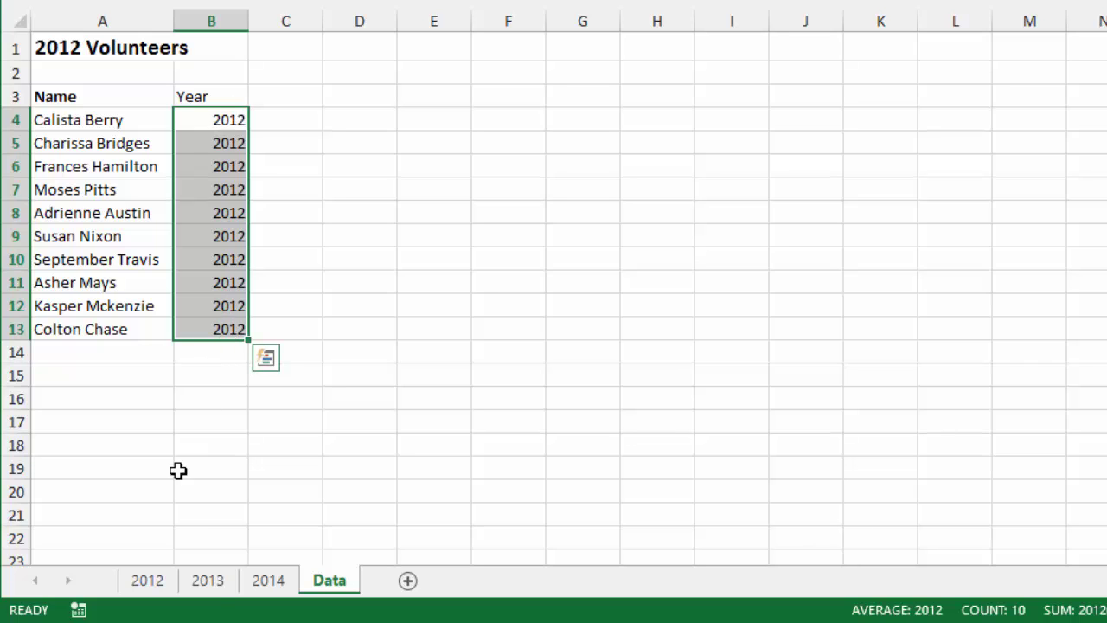
Copy the 2013 volunteer names and paste them at A14 on the Data sheet.
{"action": "left_click", "coordinate": [208, 580]}
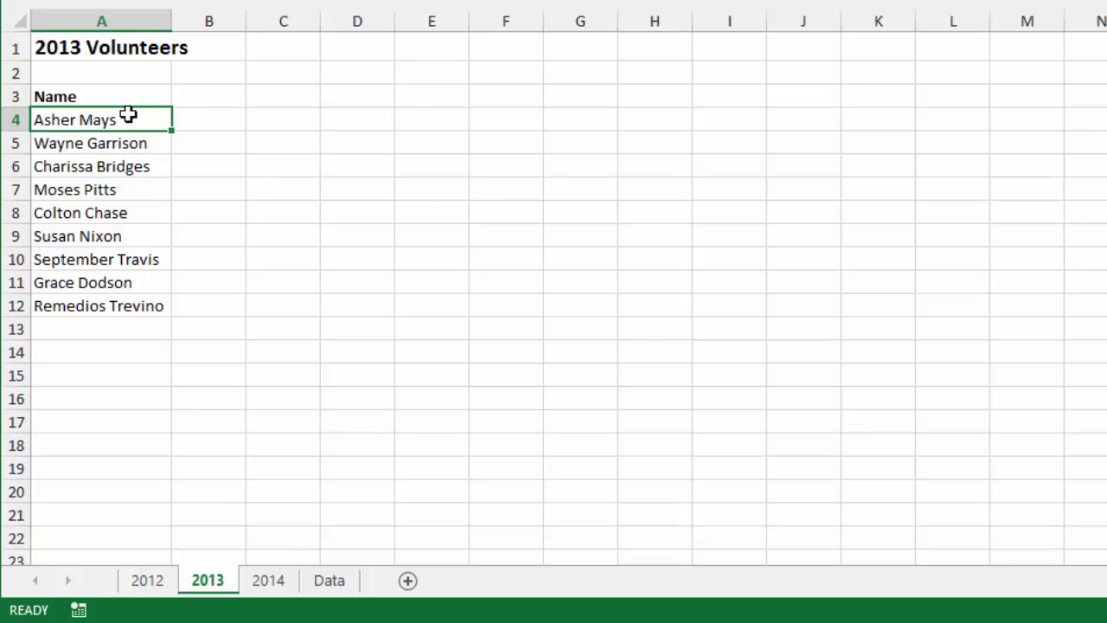
{"action": "left_click_drag", "start_coordinate": [128, 115], "coordinate": [139, 302]}
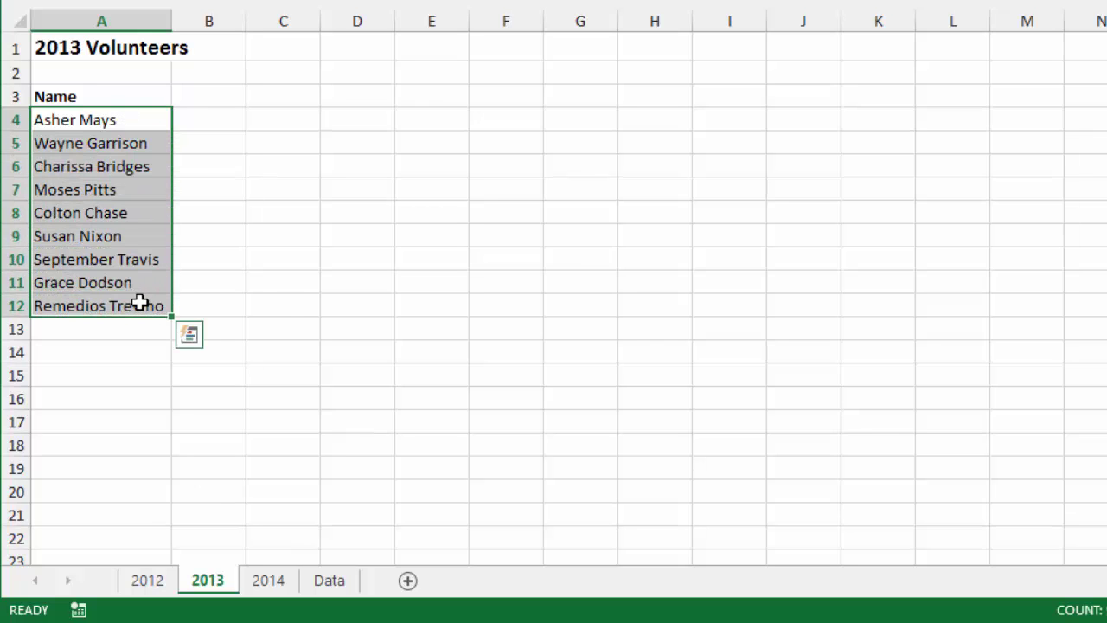
{"action": "key", "text": "ctrl+c"}
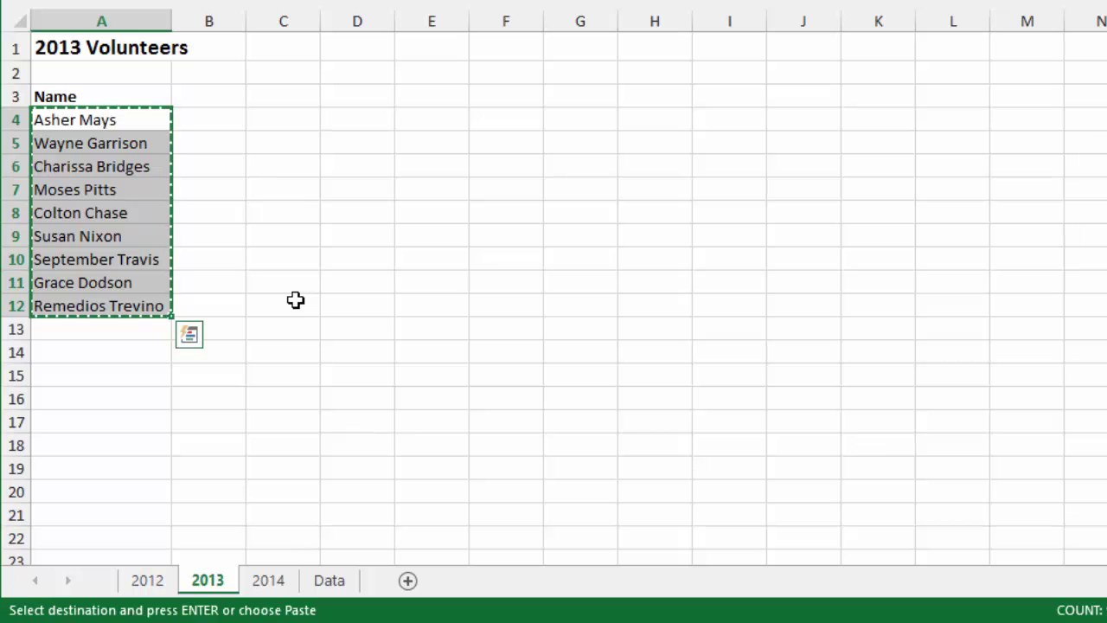
{"action": "left_click", "coordinate": [329, 580]}
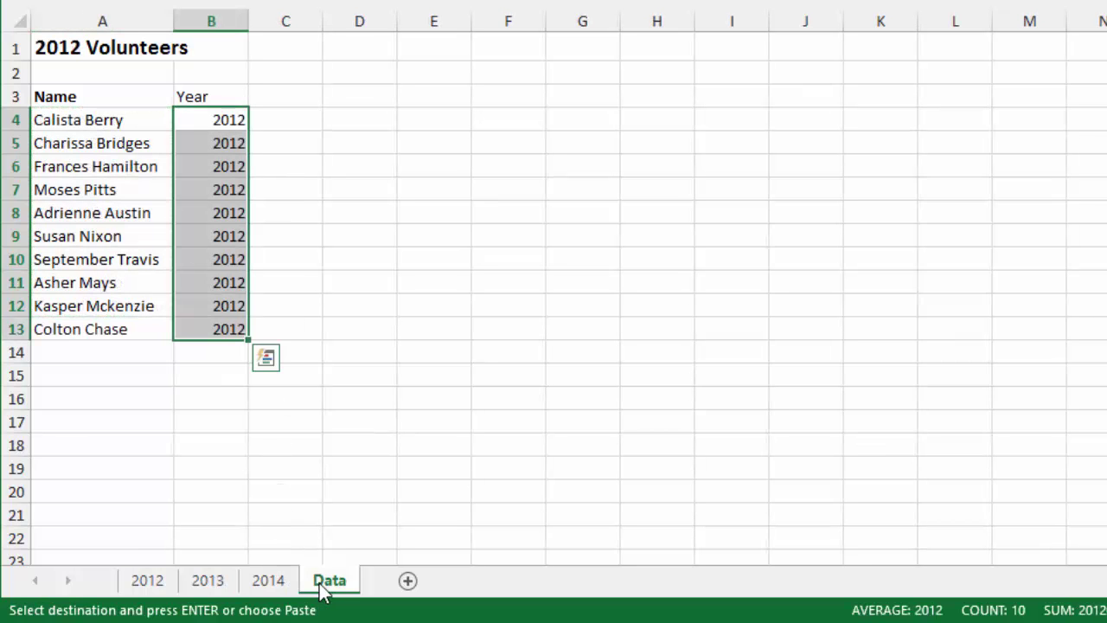
{"action": "left_click", "coordinate": [87, 352]}
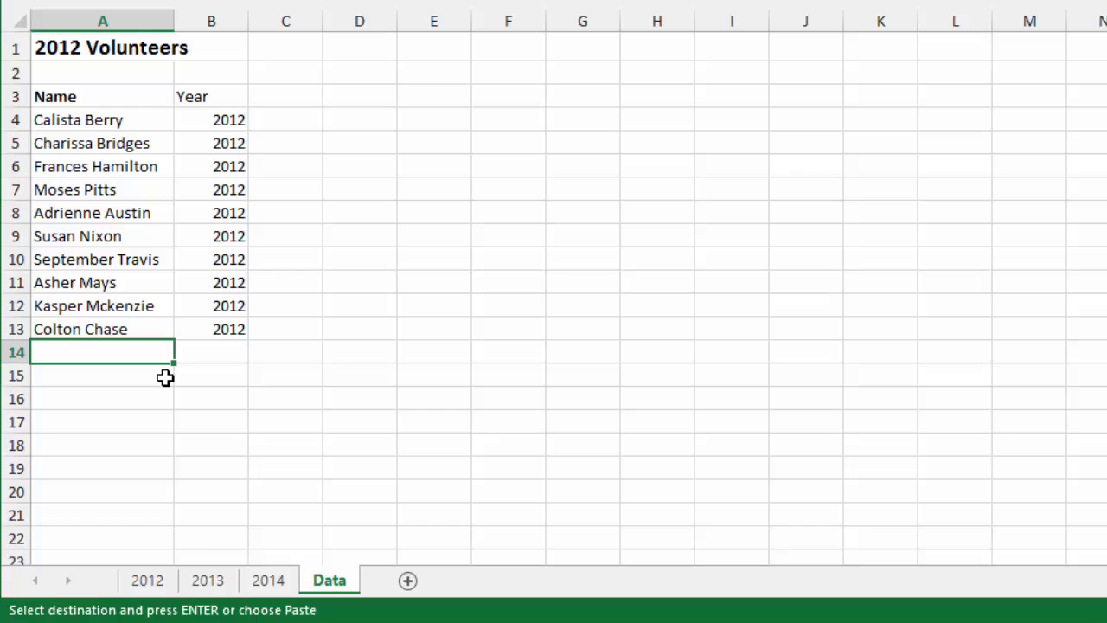
{"action": "key", "text": "ctrl+v"}
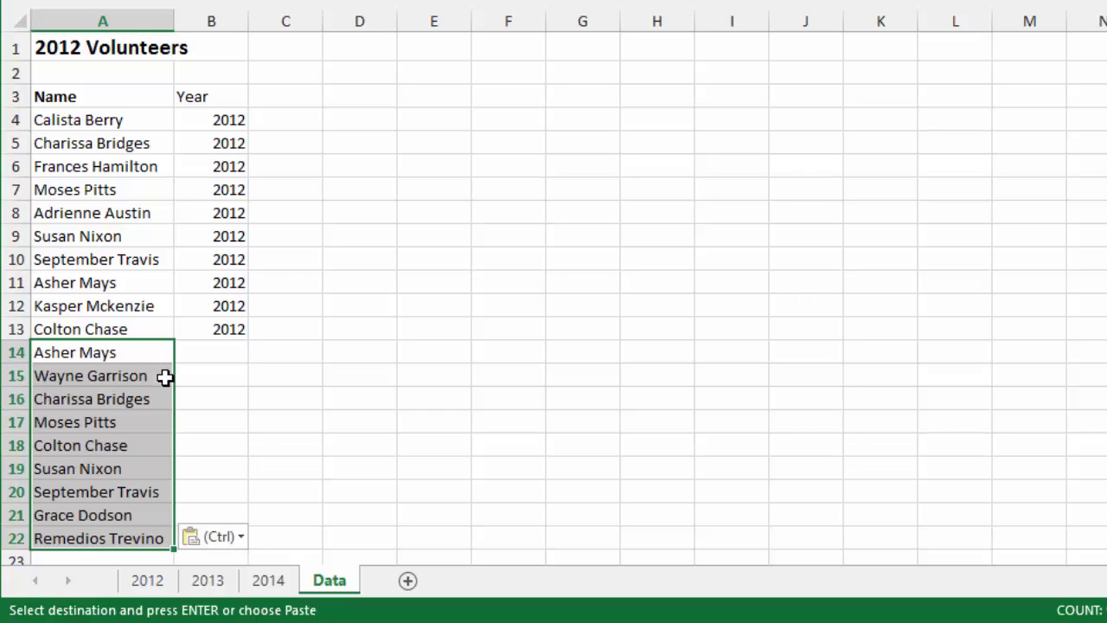
Fill 2013 into the Year cells B14:B22 beside the pasted names.
{"action": "left_click", "coordinate": [208, 353]}
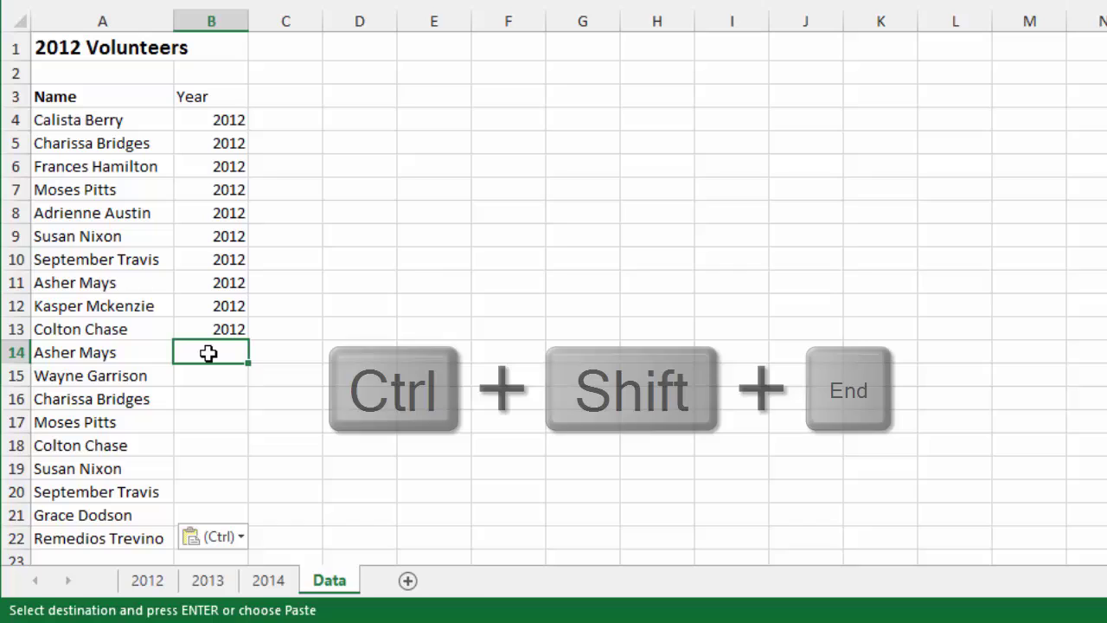
{"action": "key", "text": "ctrl+shift+End"}
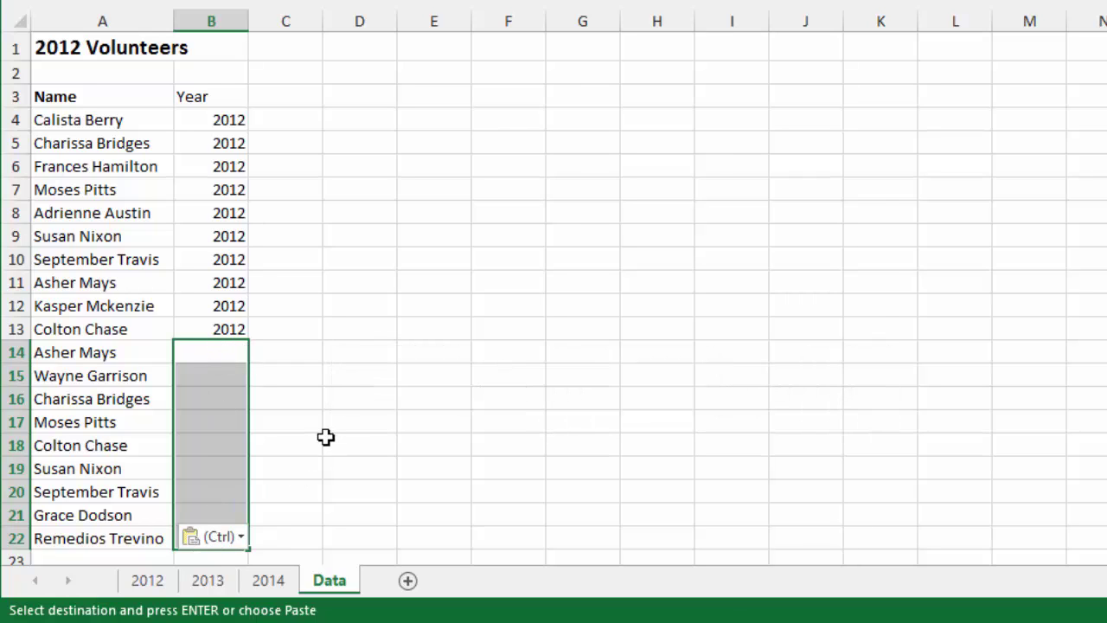
{"action": "type", "text": "2013"}
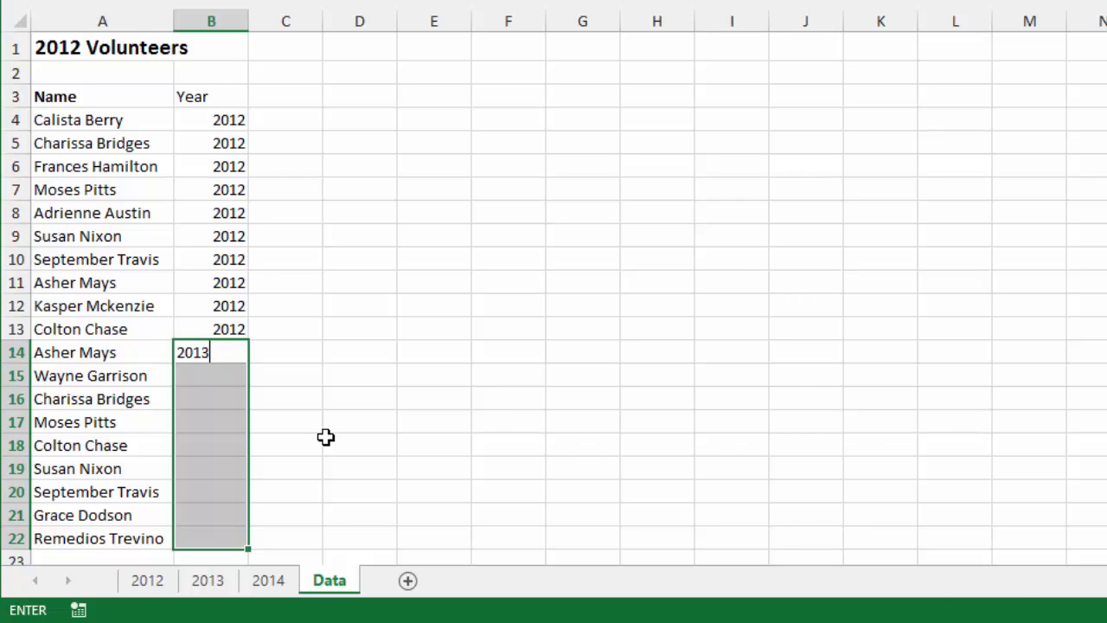
{"action": "key", "text": "ctrl+Return"}
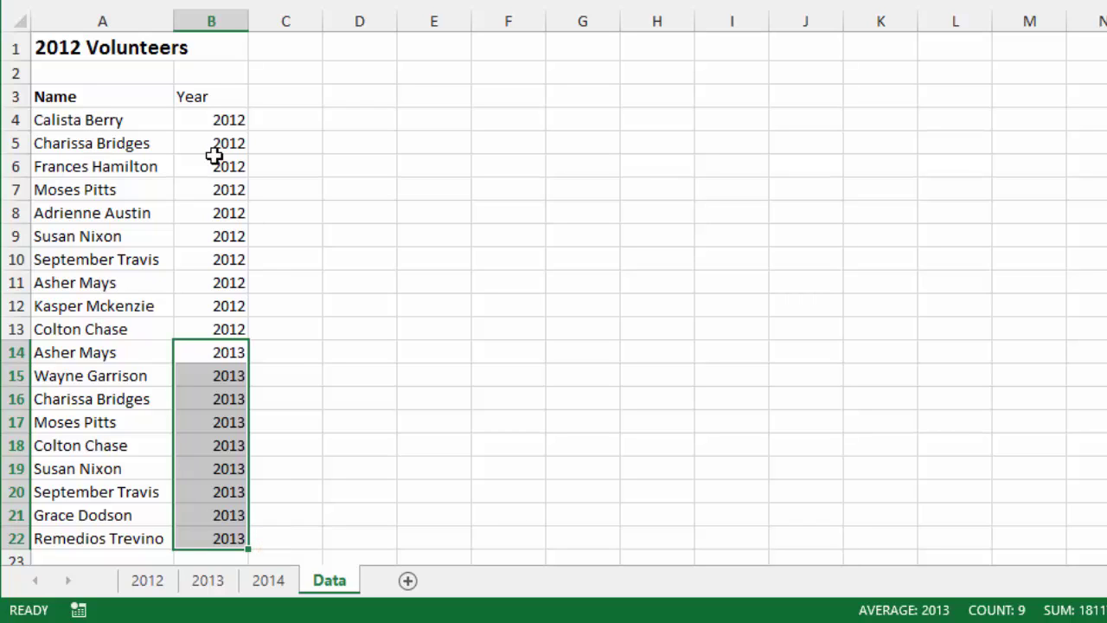
Copy the 2014 volunteer names from A4 down and paste them at Data!A23.
{"action": "left_click", "coordinate": [268, 581]}
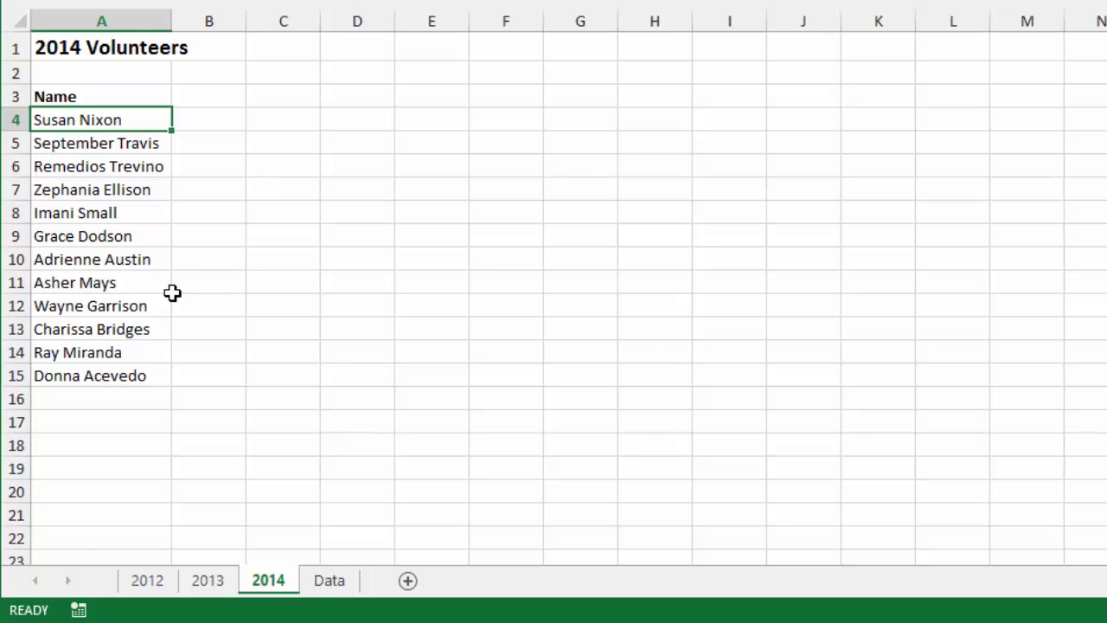
{"action": "key", "text": "ctrl+shift+Down"}
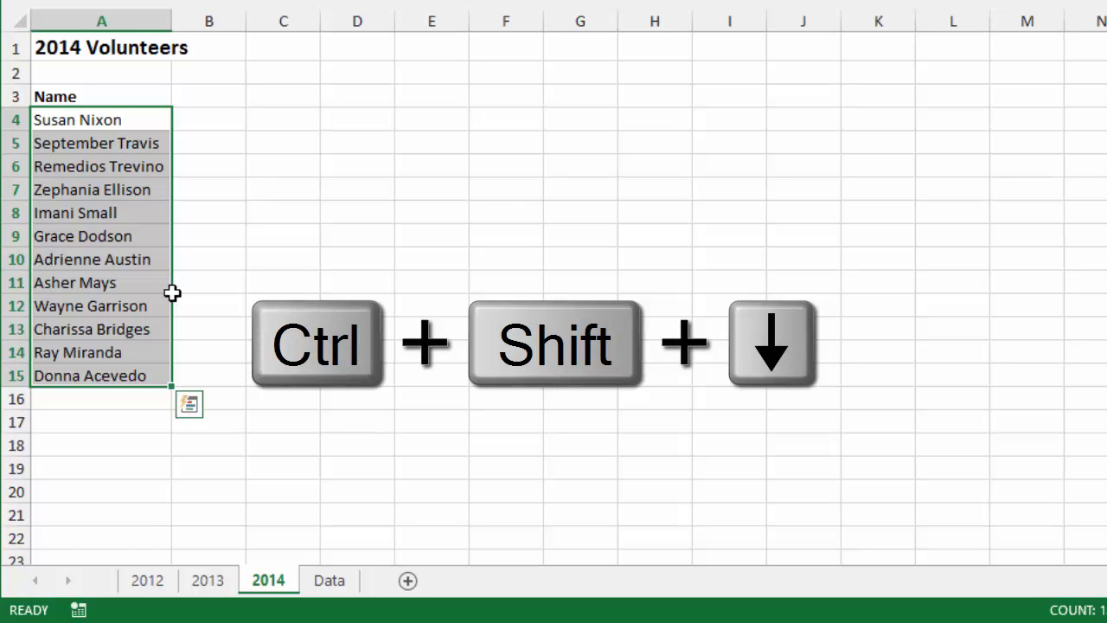
{"action": "key", "text": "ctrl+c"}
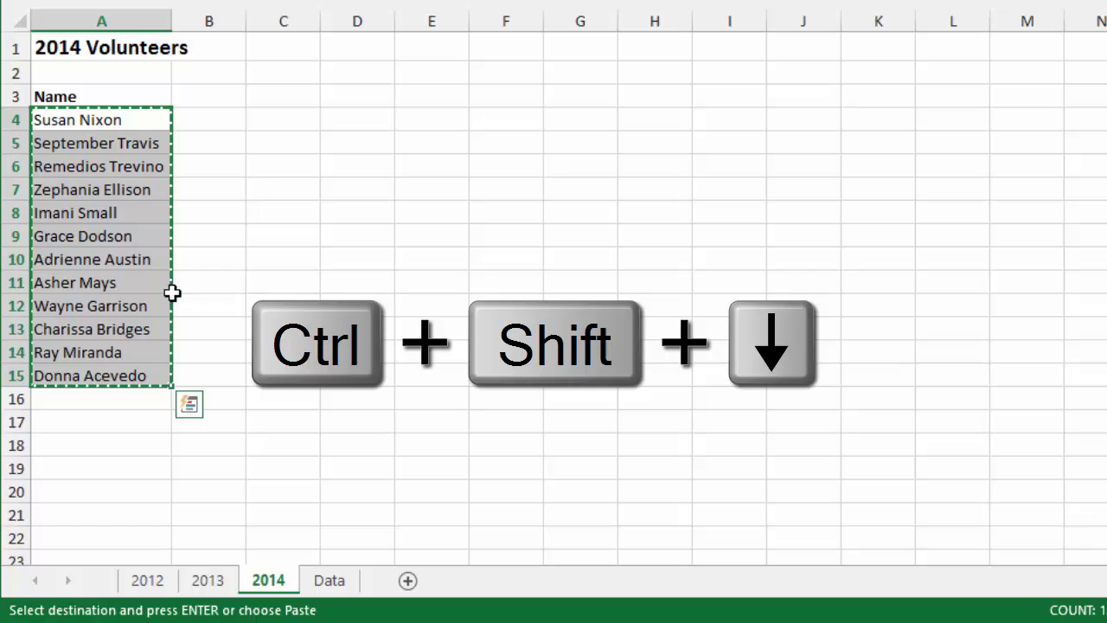
{"action": "left_click", "coordinate": [339, 583]}
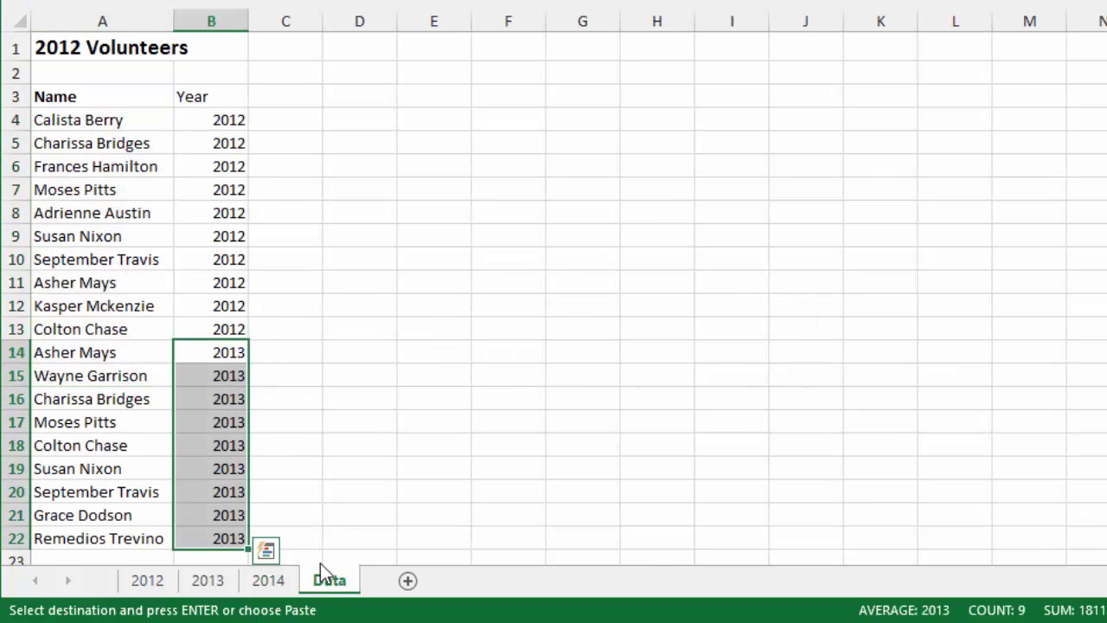
{"action": "scroll", "coordinate": [173, 467], "scroll_direction": "down", "scroll_amount": 2}
{"action": "left_click", "coordinate": [103, 418]}
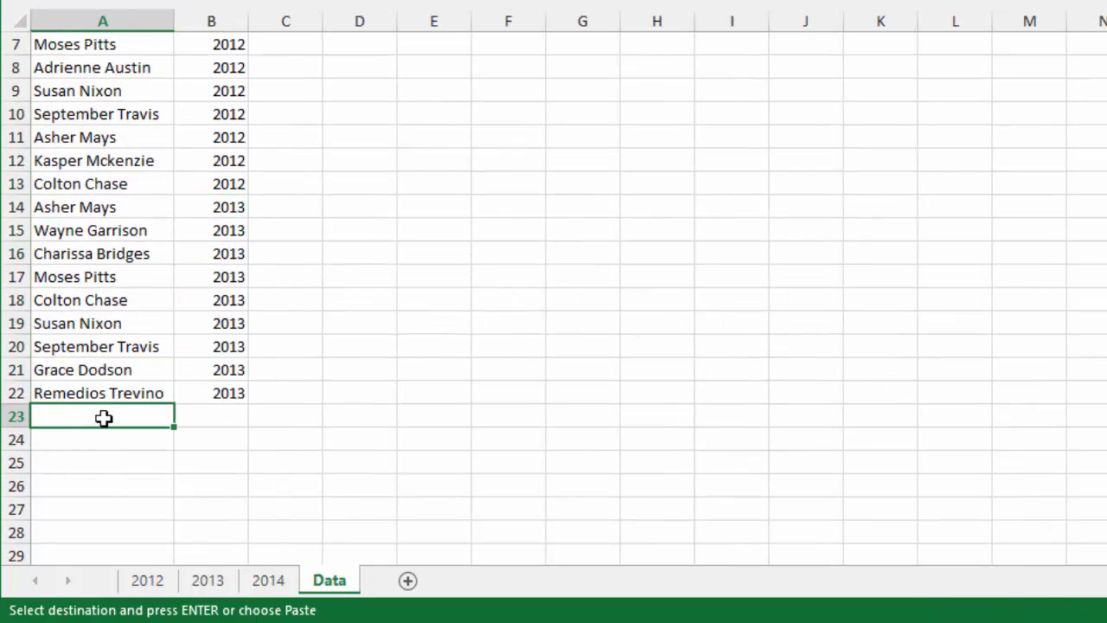
{"action": "key", "text": "ctrl+v"}
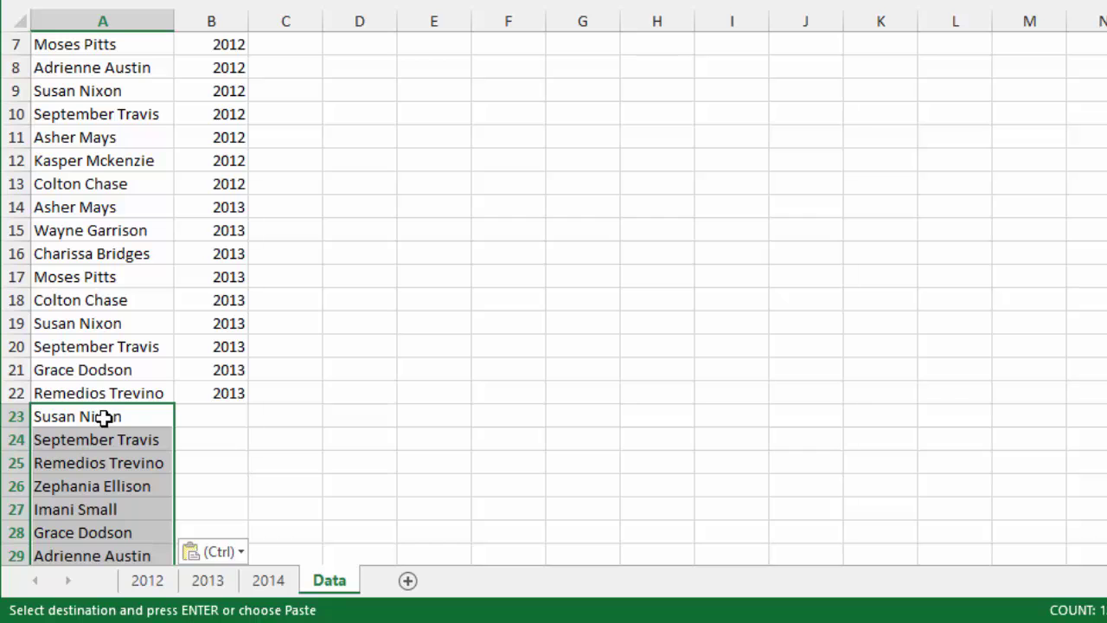
Fill 2014 into Year cells B23:B34 beside the twelve 2014 names.
{"action": "key", "text": "Right"}
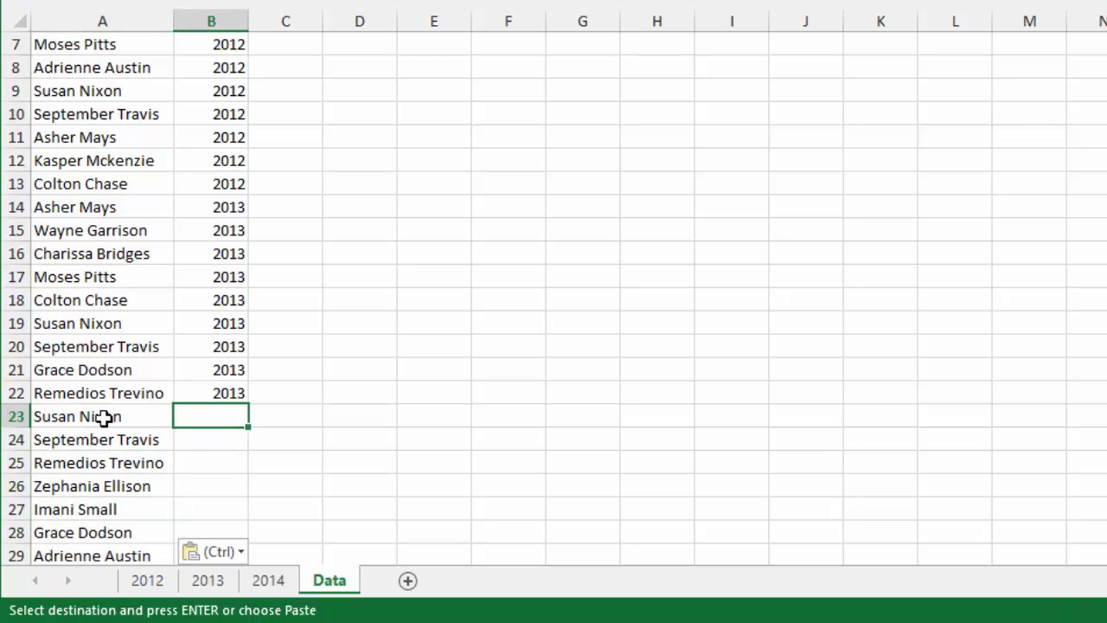
{"action": "key", "text": "ctrl+shift+End"}
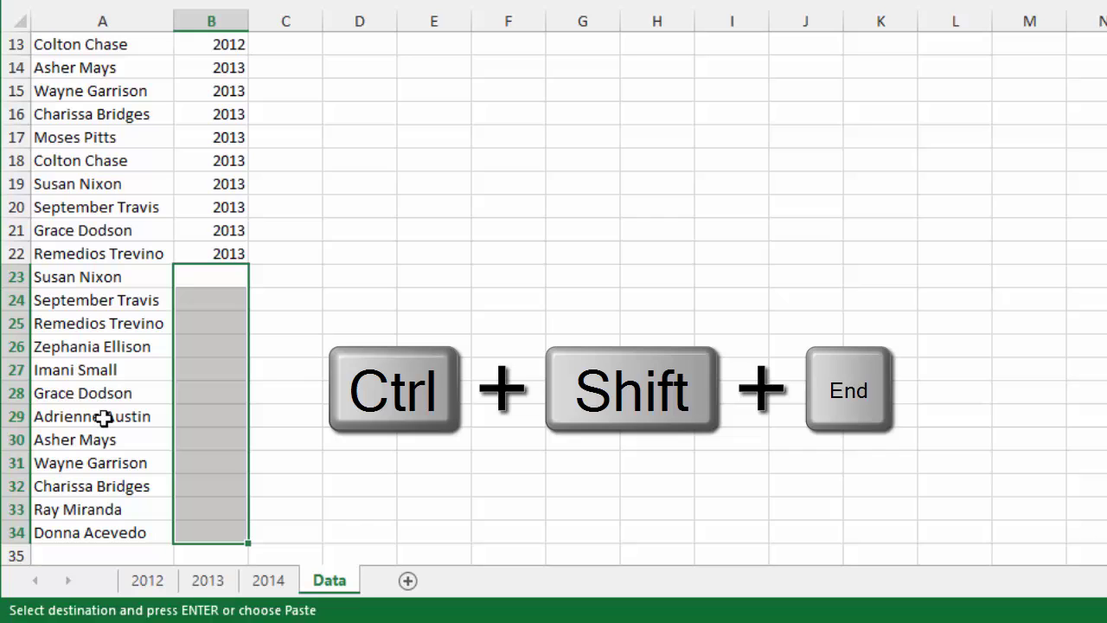
{"action": "type", "text": "2014"}
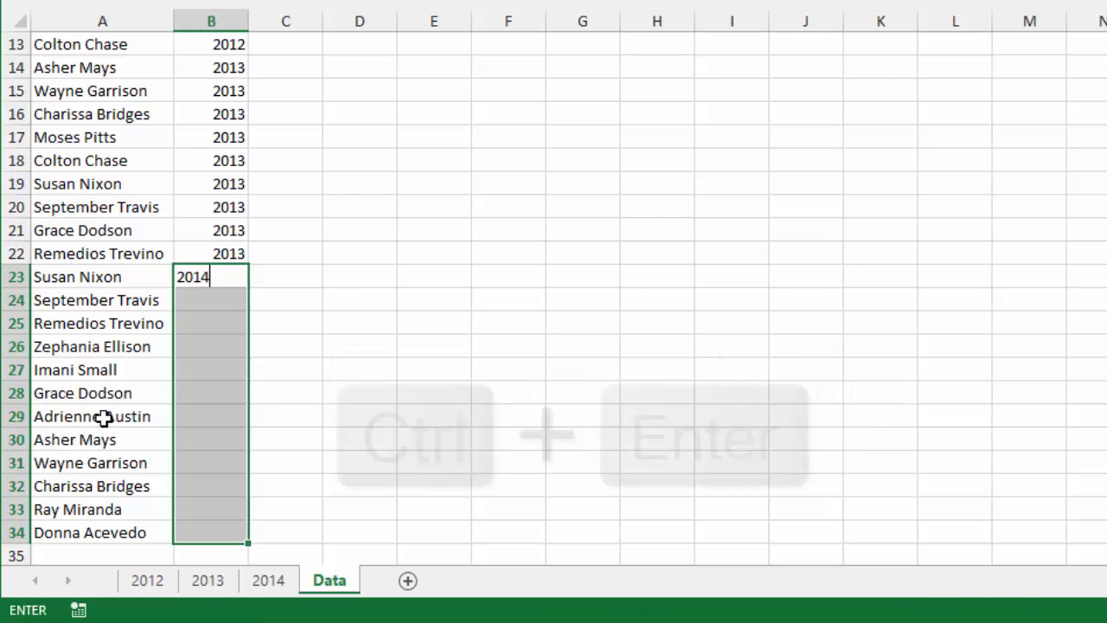
{"action": "key", "text": "ctrl+Return"}
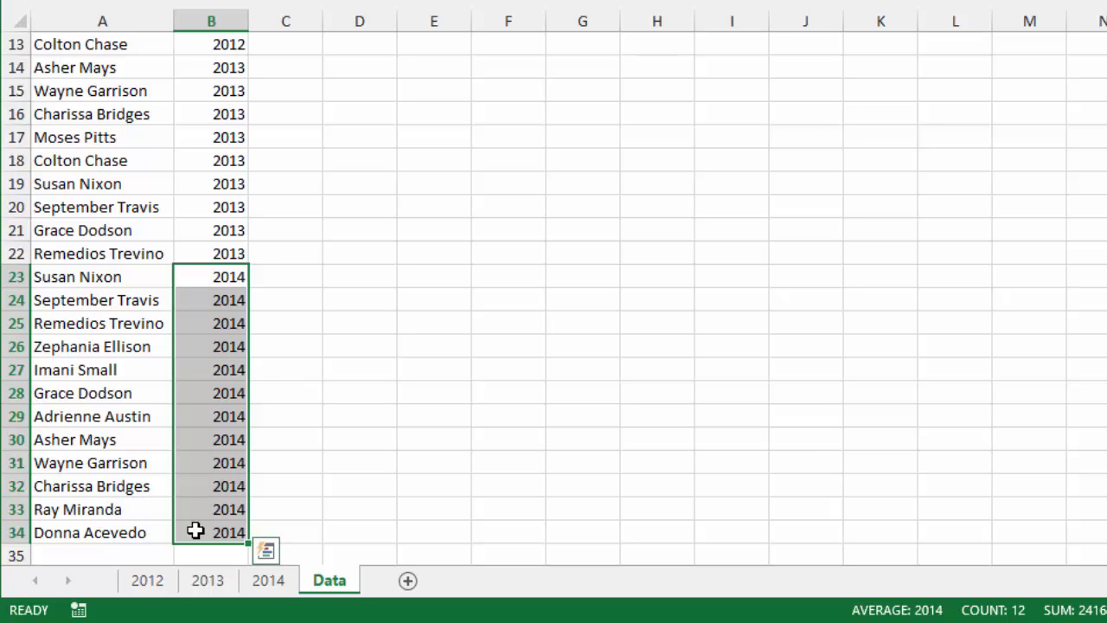
Insert a pivot table from Data!$A$3:$B$34 on a new worksheet.
{"action": "scroll", "coordinate": [198, 369], "scroll_direction": "up", "scroll_amount": 2}
{"action": "scroll", "coordinate": [199, 370], "scroll_direction": "up", "scroll_amount": 2}
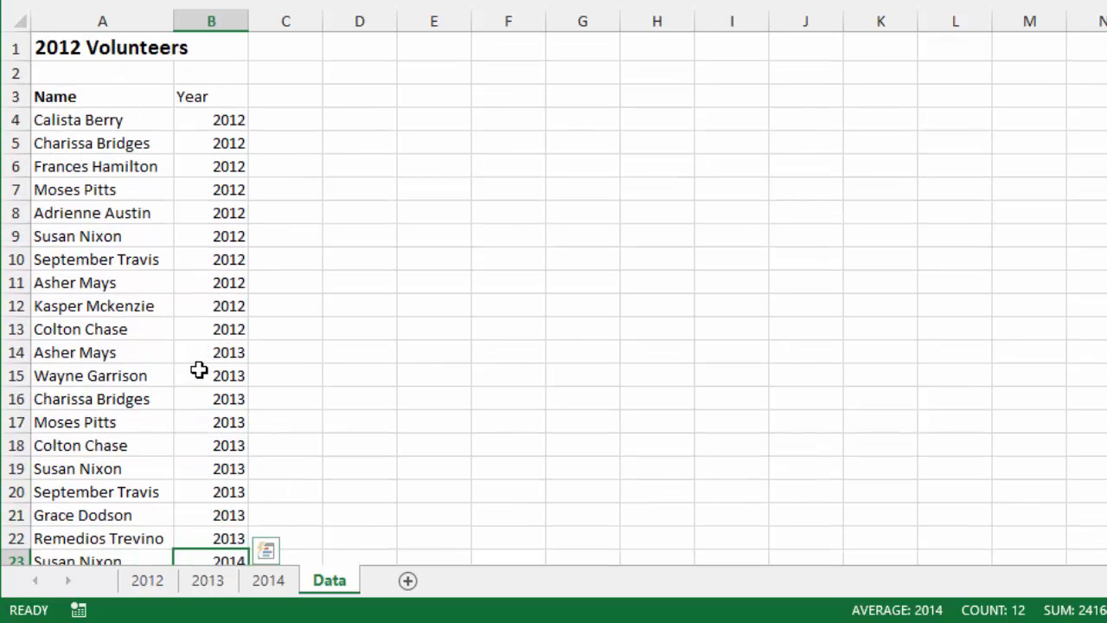
{"action": "left_click", "coordinate": [81, 120]}
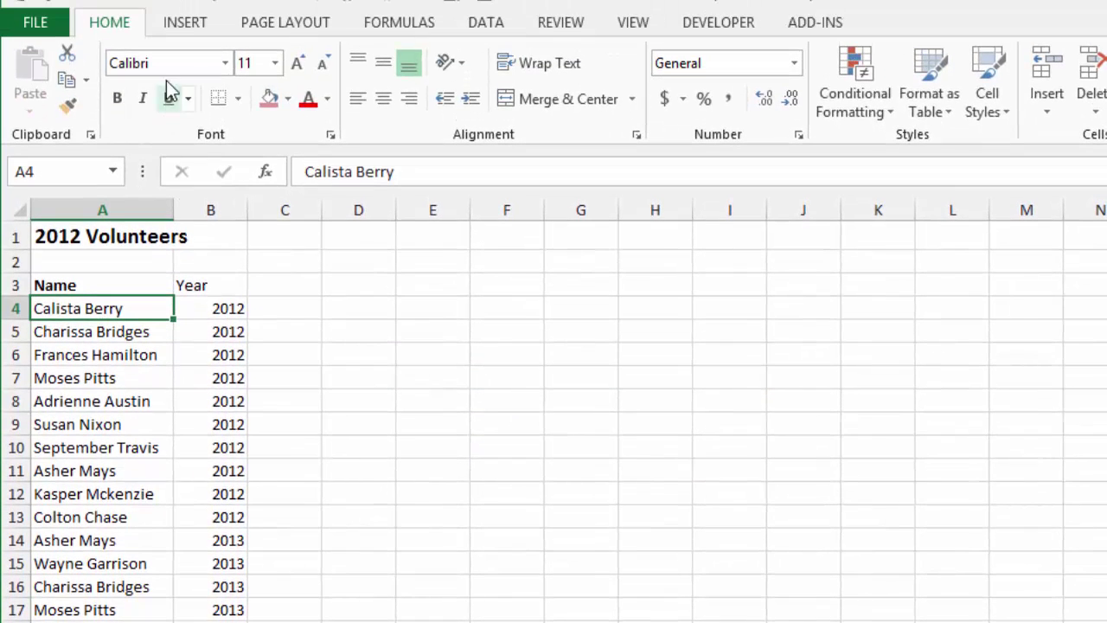
{"action": "left_click", "coordinate": [187, 23]}
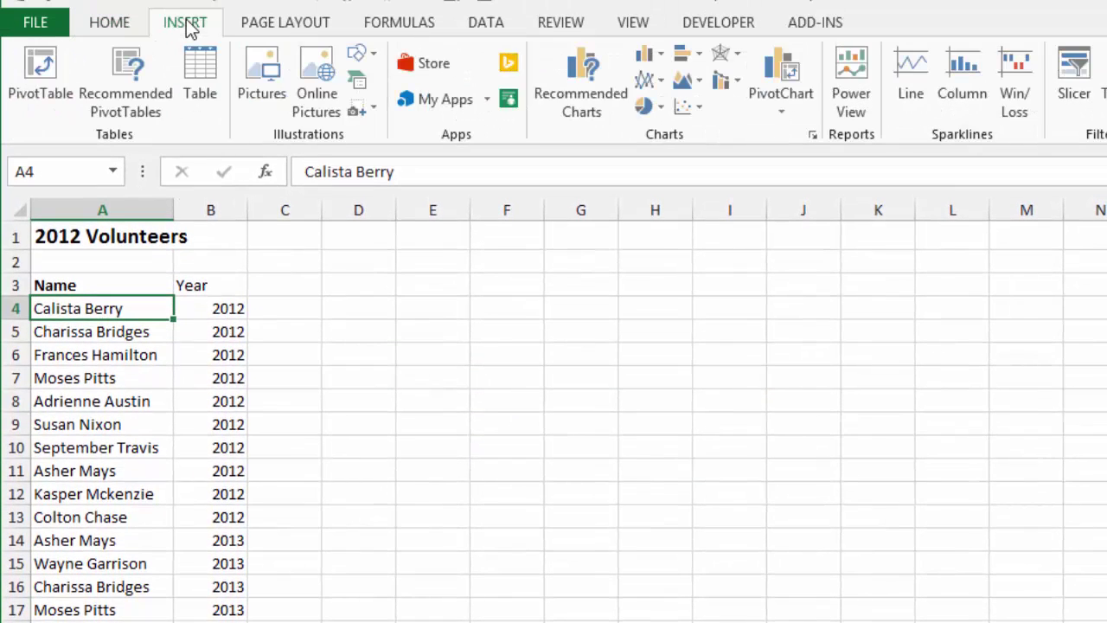
{"action": "left_click", "coordinate": [42, 71]}
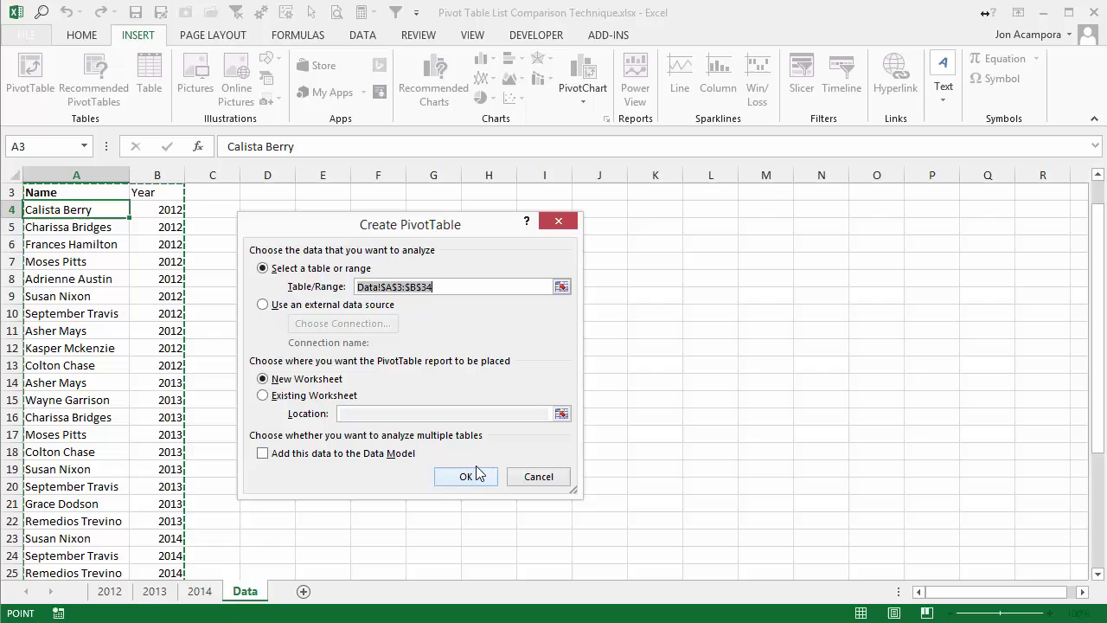
{"action": "left_click", "coordinate": [473, 483]}
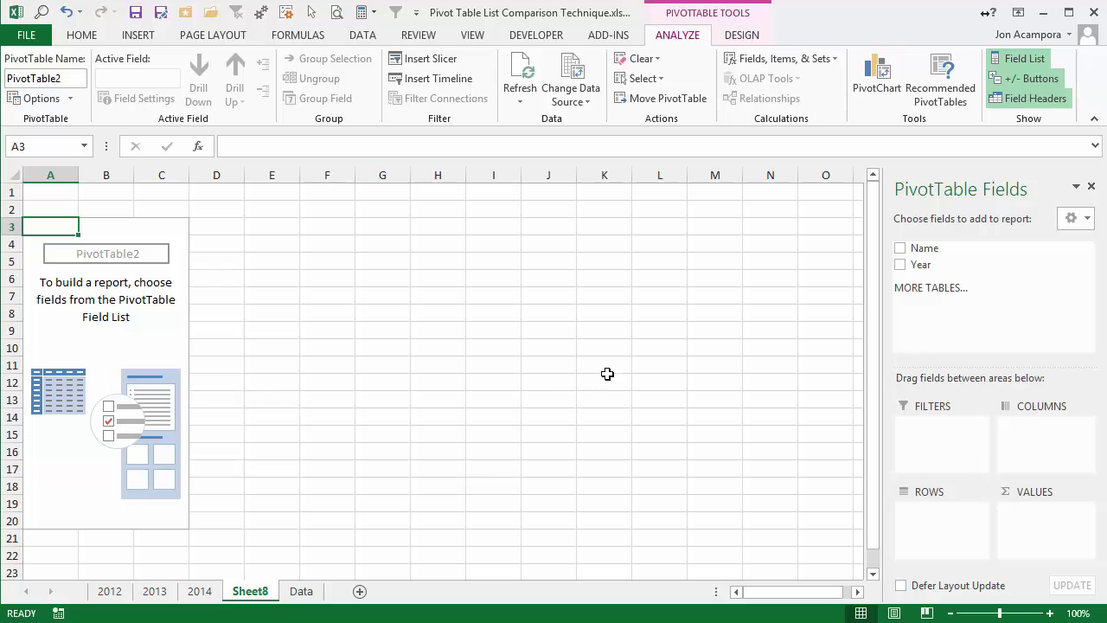
Float, enlarge and reposition the PivotTable Fields list, then add Name to Rows.
{"action": "left_click_drag", "start_coordinate": [905, 198], "coordinate": [321, 158]}
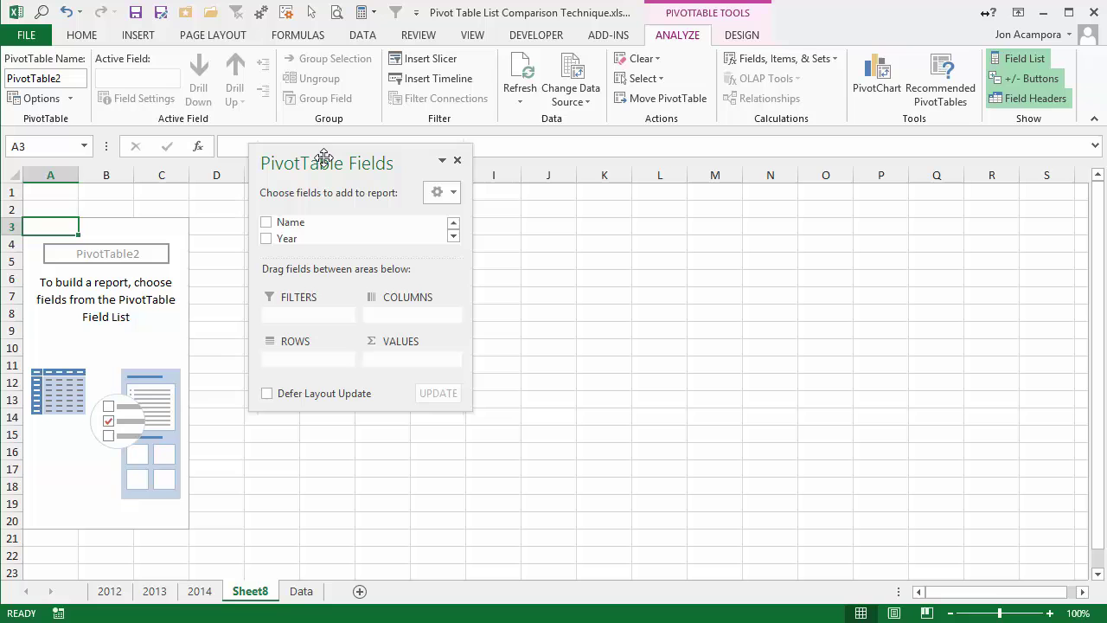
{"action": "left_click_drag", "start_coordinate": [467, 413], "coordinate": [535, 550]}
{"action": "left_click_drag", "start_coordinate": [356, 163], "coordinate": [424, 165]}
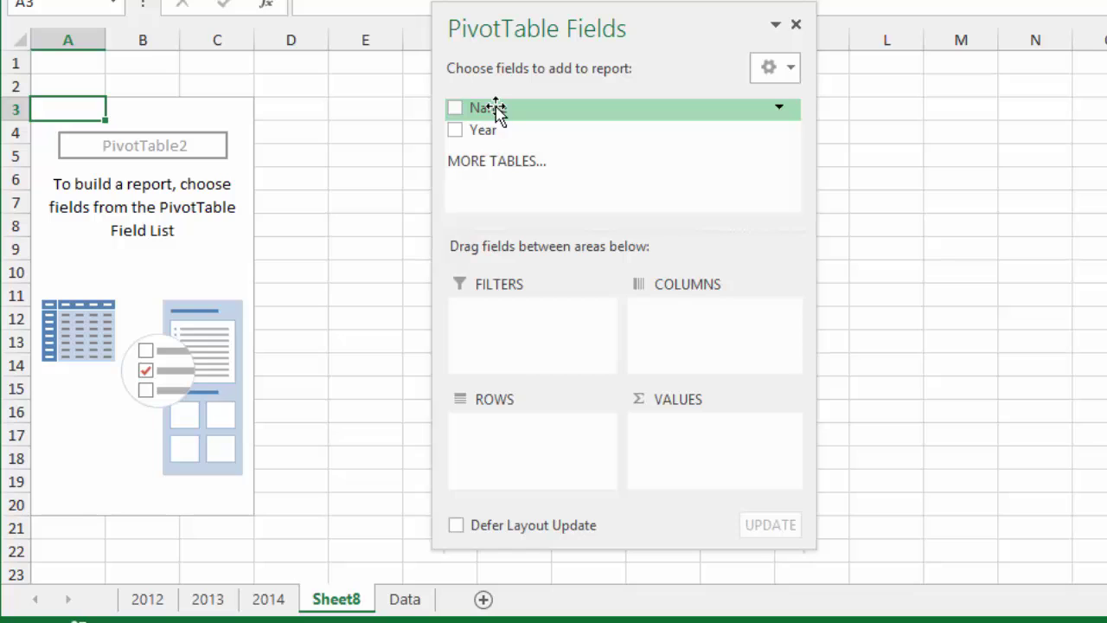
{"action": "left_click_drag", "start_coordinate": [494, 109], "coordinate": [504, 432]}
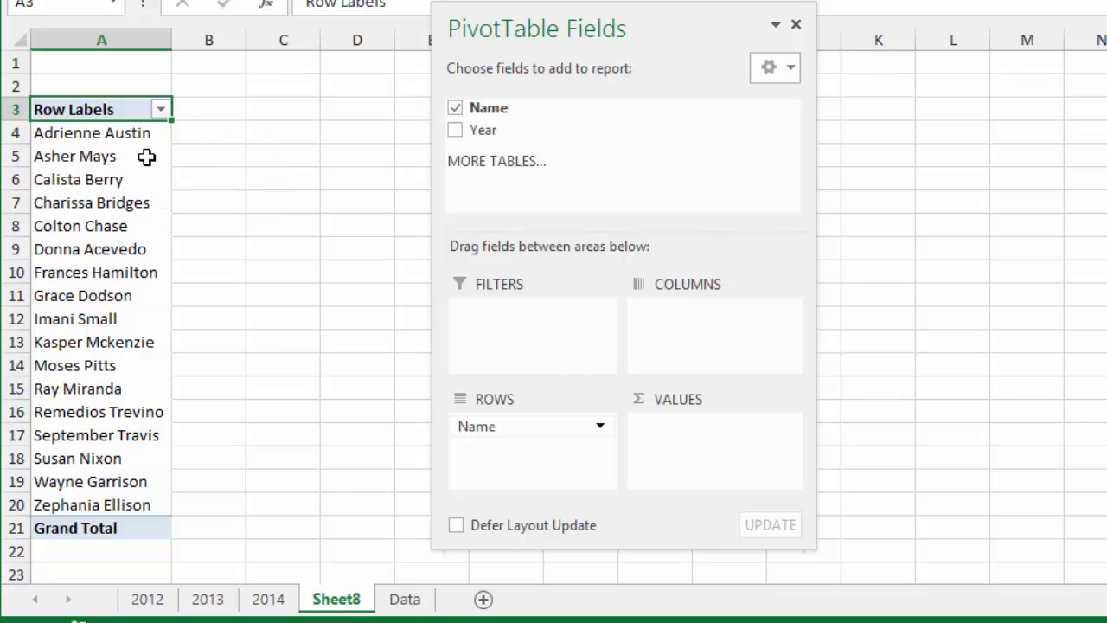
Compare a volunteer's repeated 2012 and 2013 entries on the Data sheet, then return to Sheet8.
{"action": "left_click", "coordinate": [406, 600]}
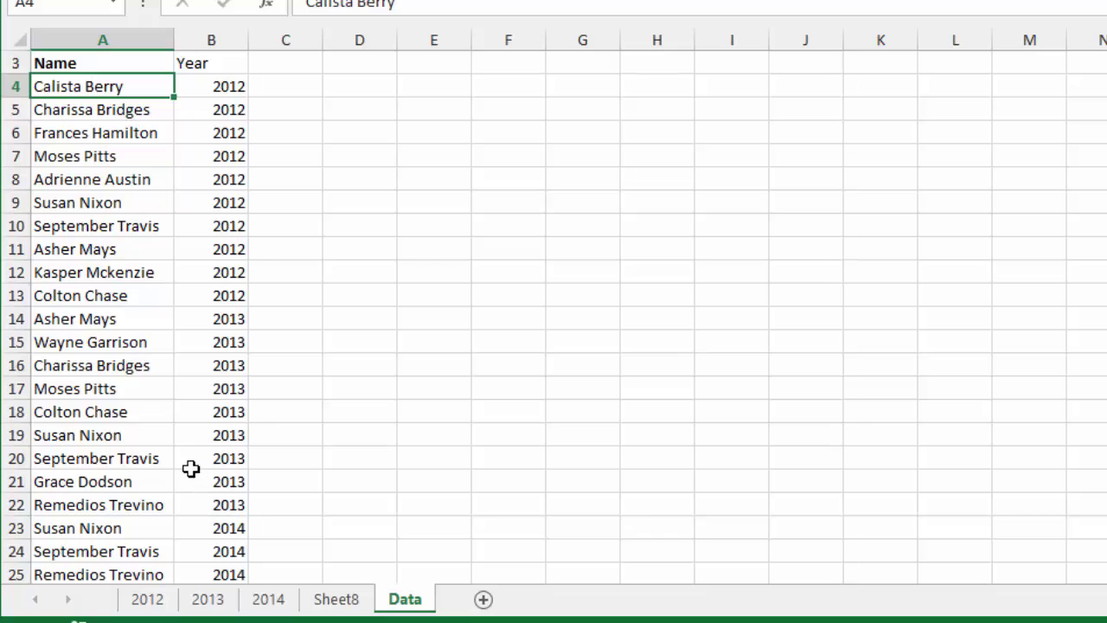
{"action": "left_click", "coordinate": [78, 249]}
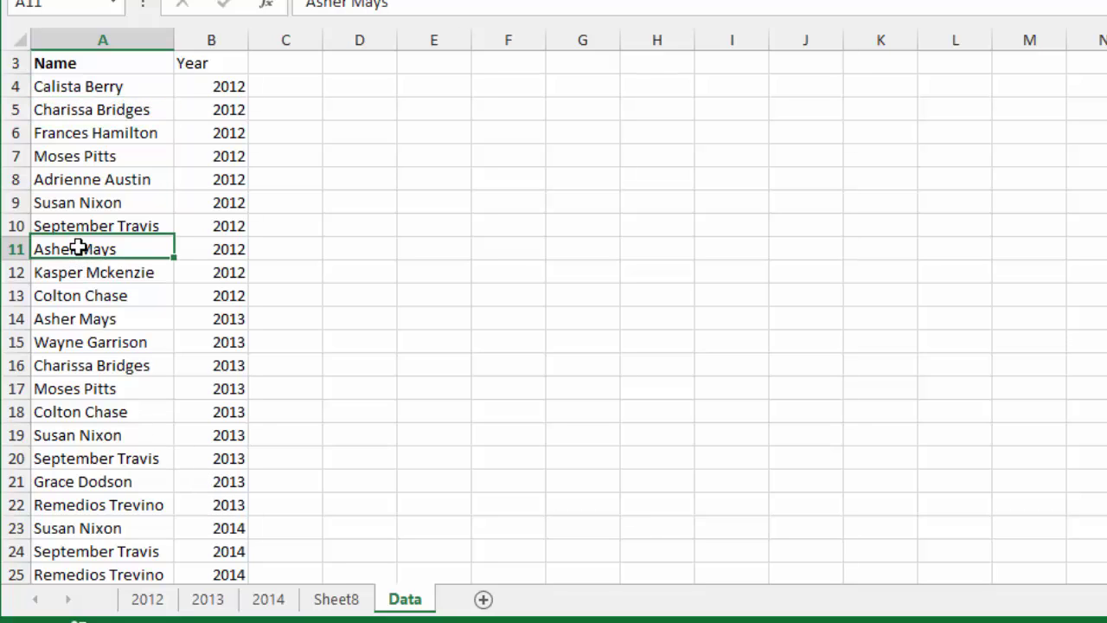
{"action": "left_click", "coordinate": [69, 319], "text": "ctrl"}
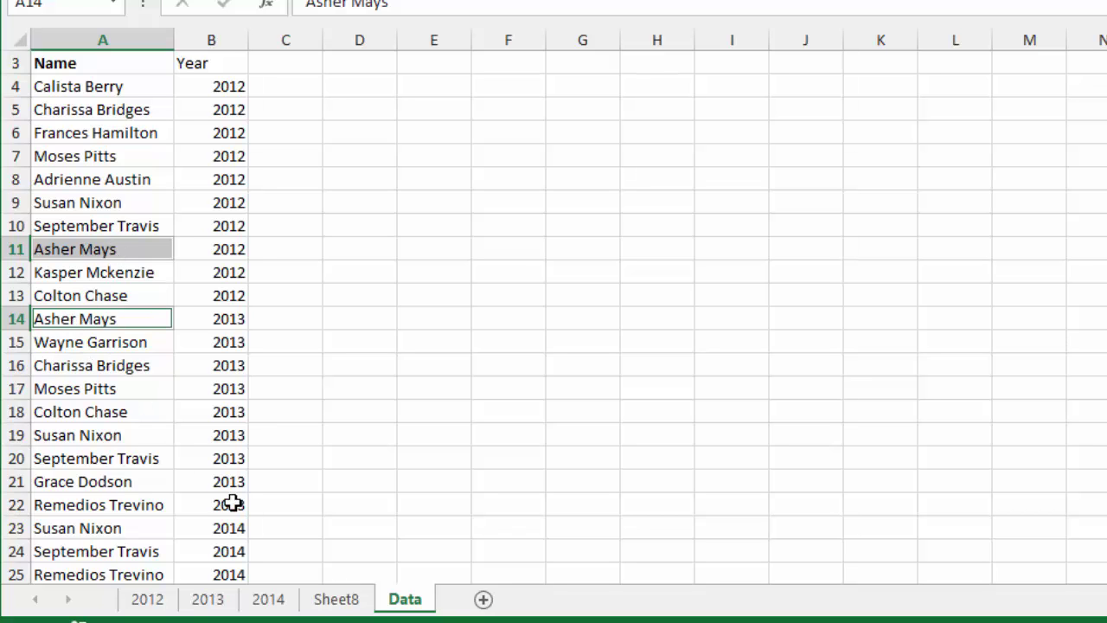
{"action": "left_click", "coordinate": [334, 600]}
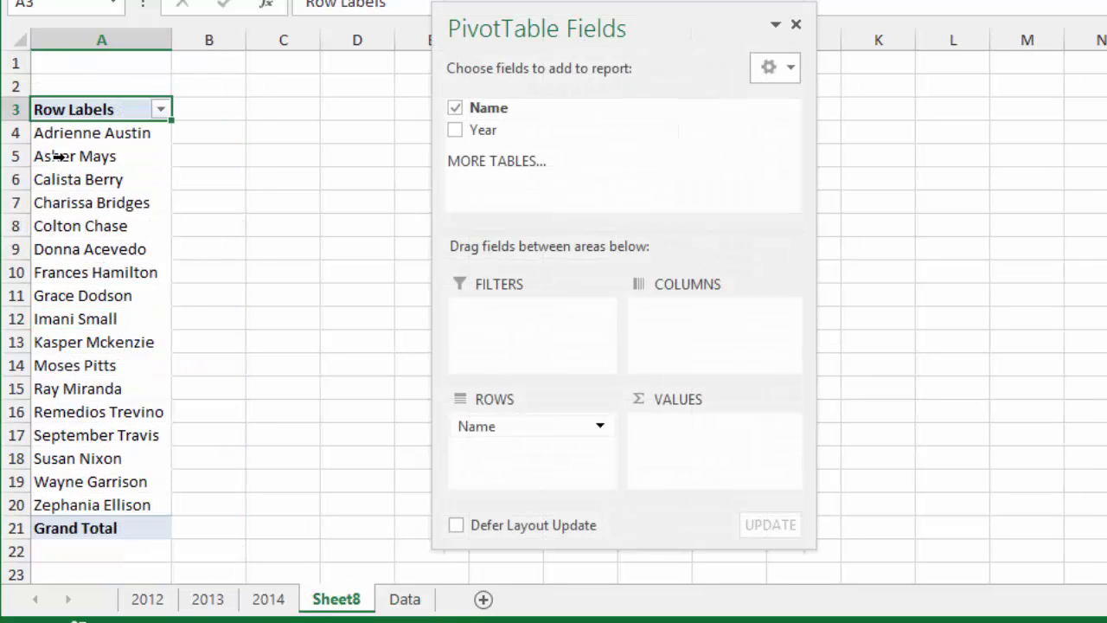
Put Year in Columns for 2012, 2013, 2014 and Grand Total columns, moving the field list aside.
{"action": "left_click", "coordinate": [78, 154]}
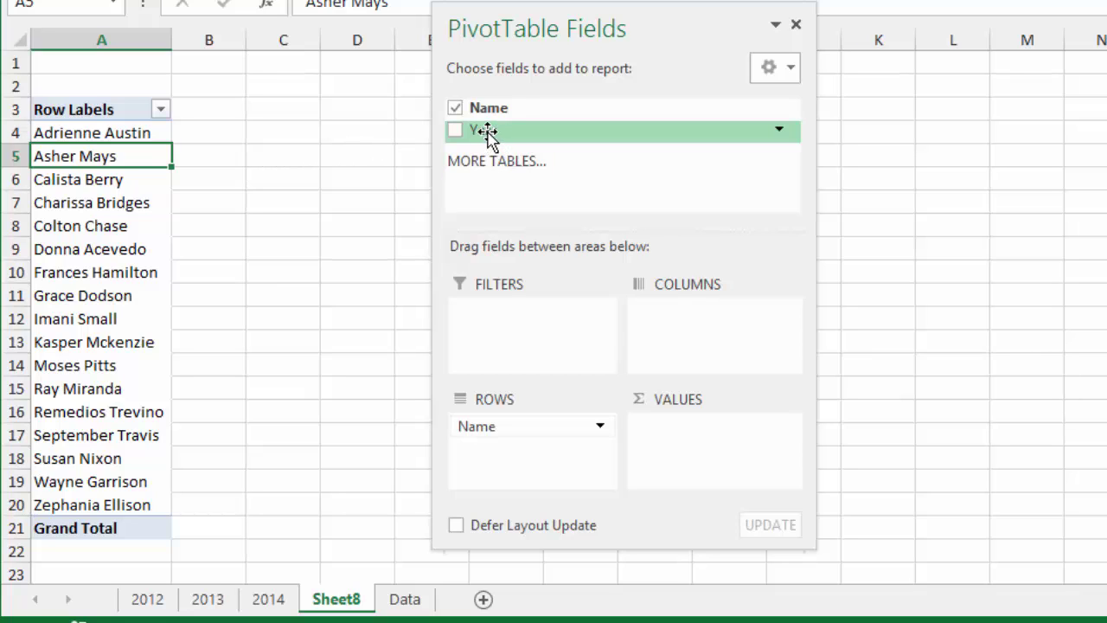
{"action": "left_click_drag", "start_coordinate": [488, 132], "coordinate": [674, 318]}
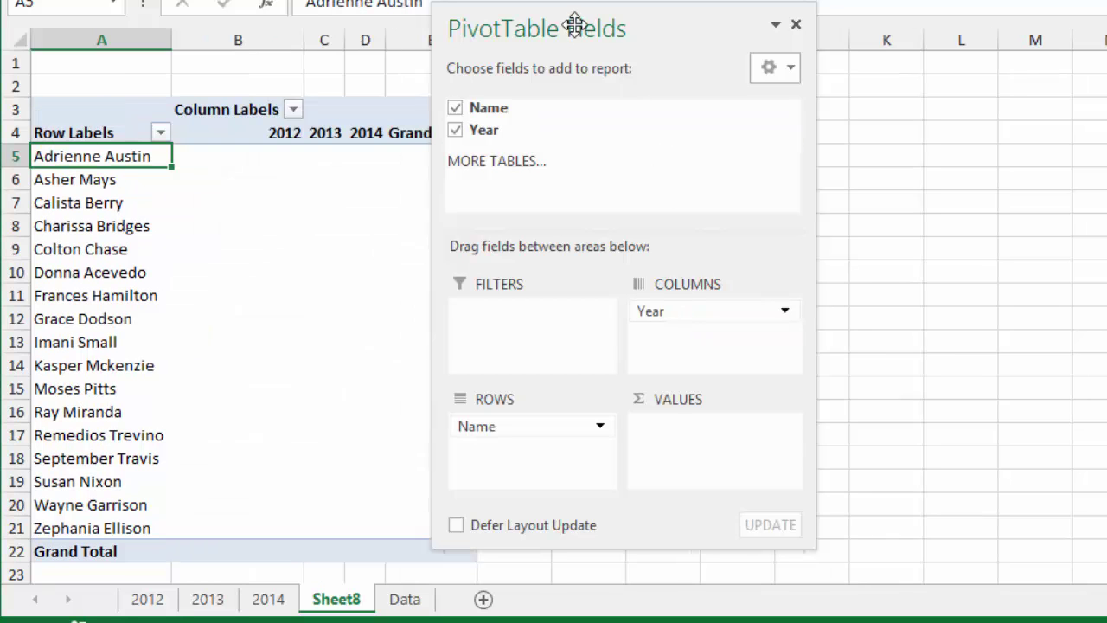
{"action": "left_click_drag", "start_coordinate": [571, 28], "coordinate": [643, 28]}
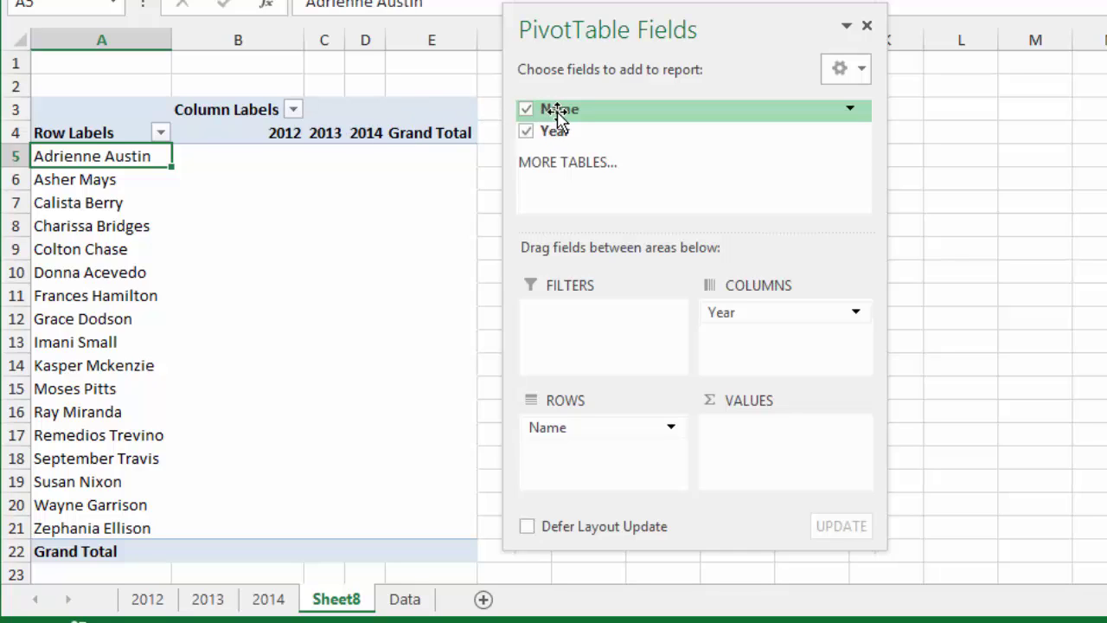
Add Name to Values as Count of Name and check row 6's 2012–2014 counts.
{"action": "left_click_drag", "start_coordinate": [558, 115], "coordinate": [749, 439]}
{"action": "left_click_drag", "start_coordinate": [748, 439], "coordinate": [744, 441]}
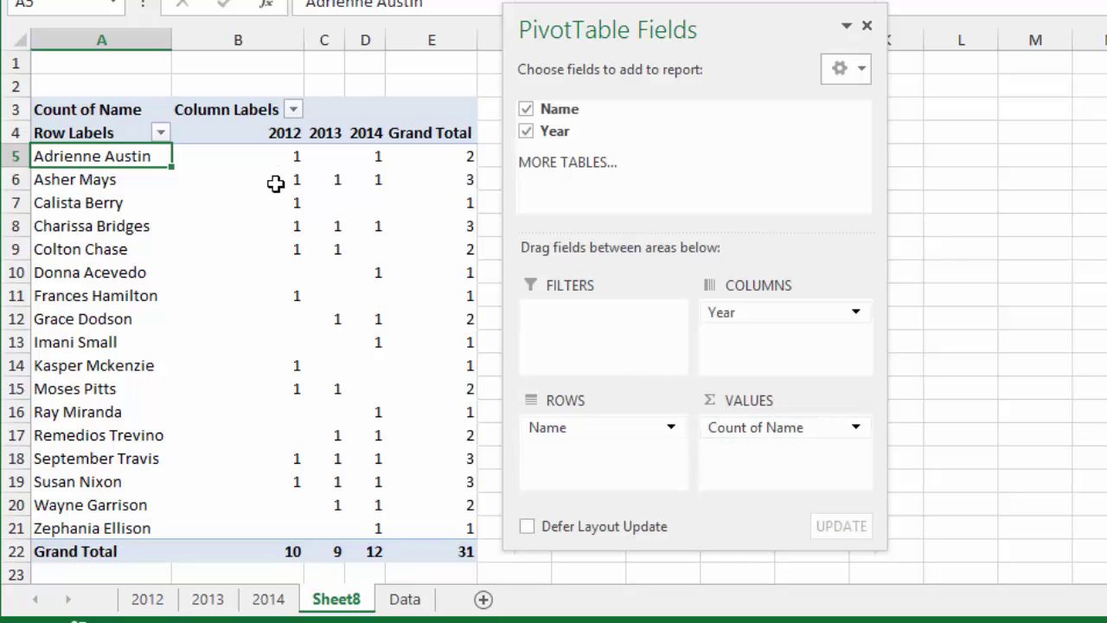
{"action": "mouse_move", "coordinate": [287, 182]}
{"action": "left_click", "coordinate": [39, 180]}
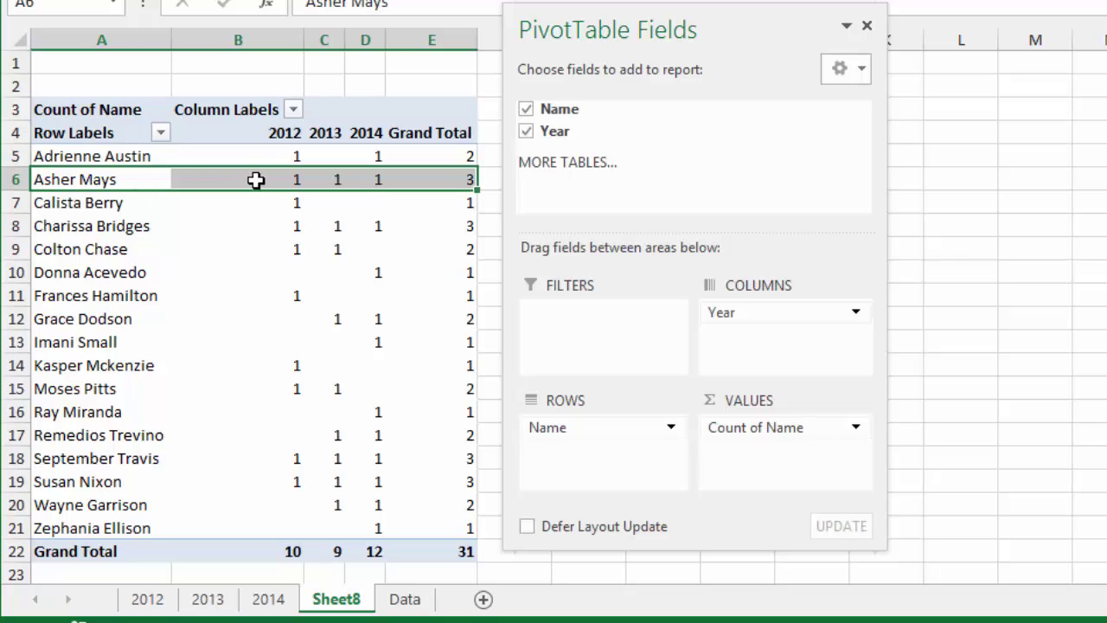
{"action": "left_click", "coordinate": [263, 182]}
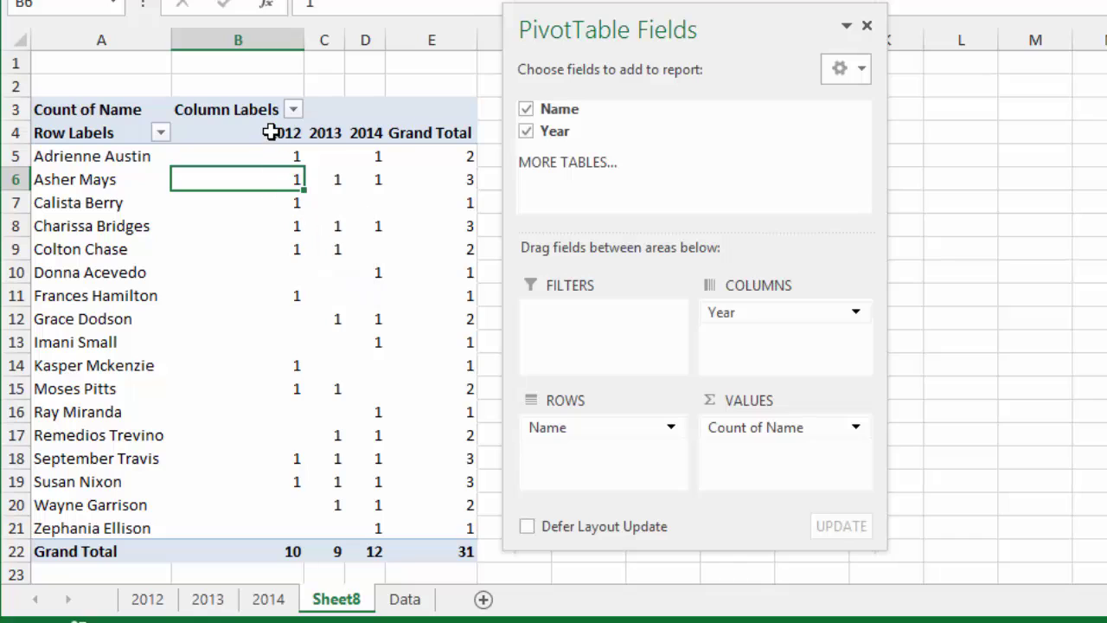
{"action": "left_click", "coordinate": [334, 181]}
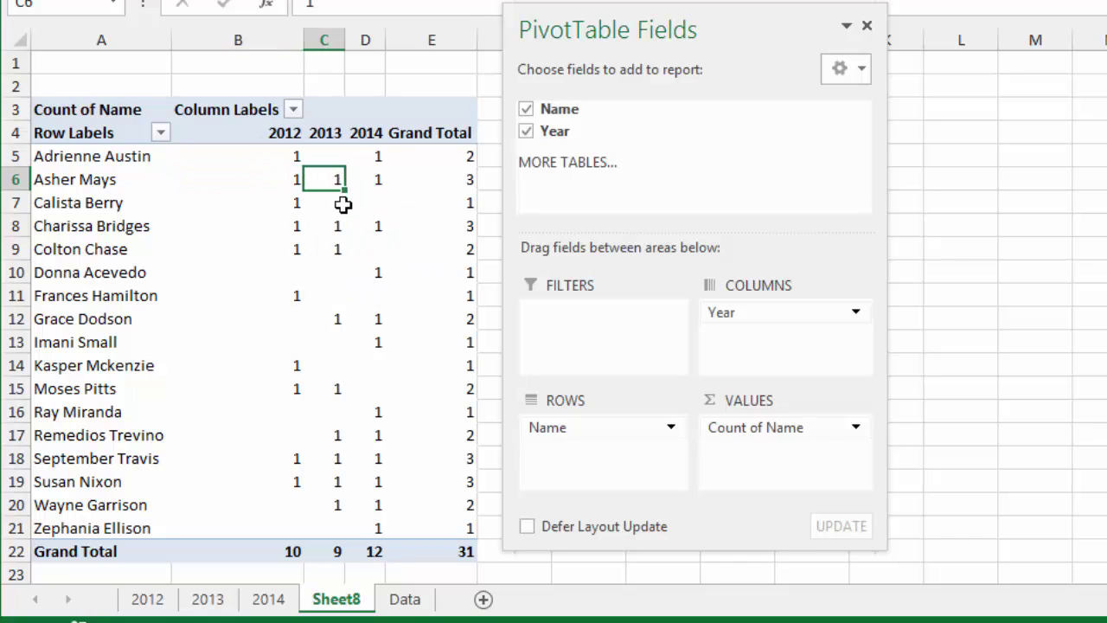
{"action": "left_click", "coordinate": [380, 184]}
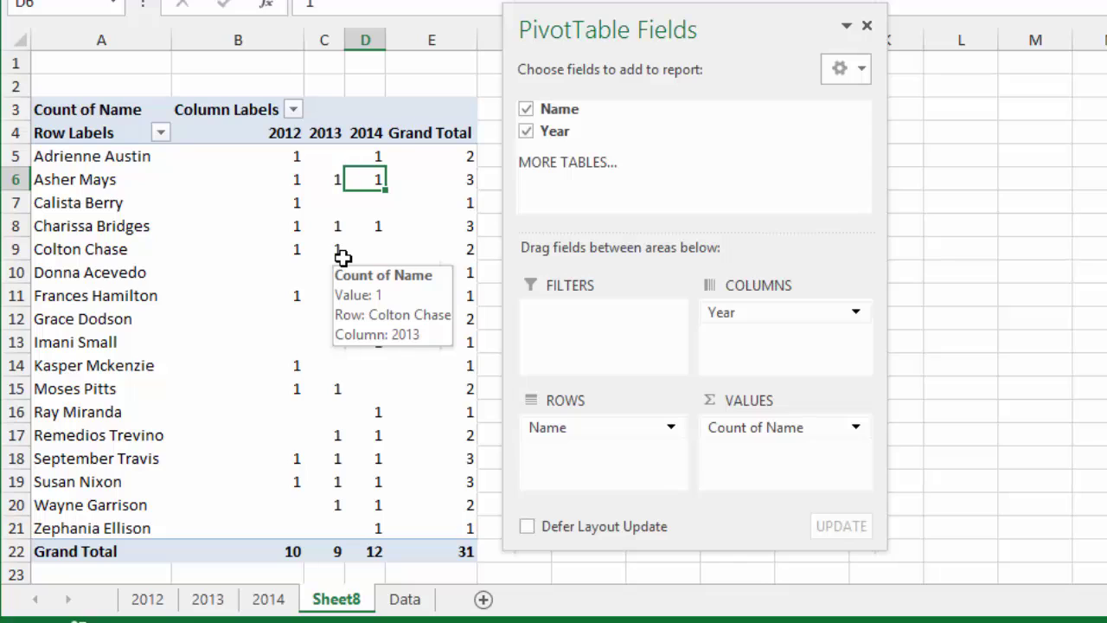
{"action": "left_click", "coordinate": [467, 179]}
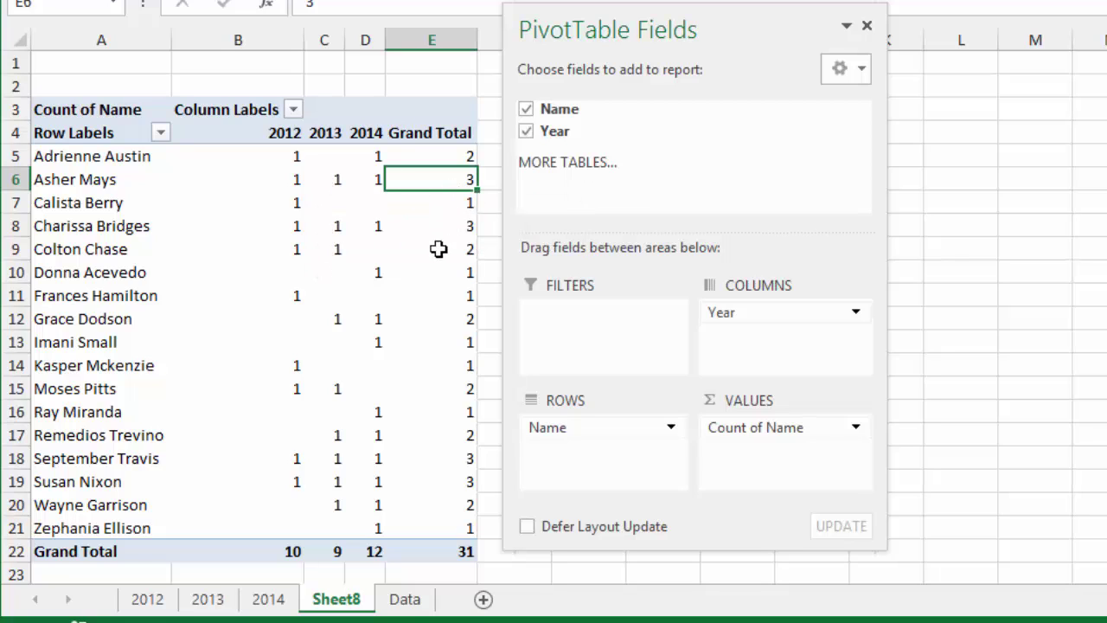
{"action": "mouse_move", "coordinate": [383, 316]}
{"action": "mouse_move", "coordinate": [334, 256]}
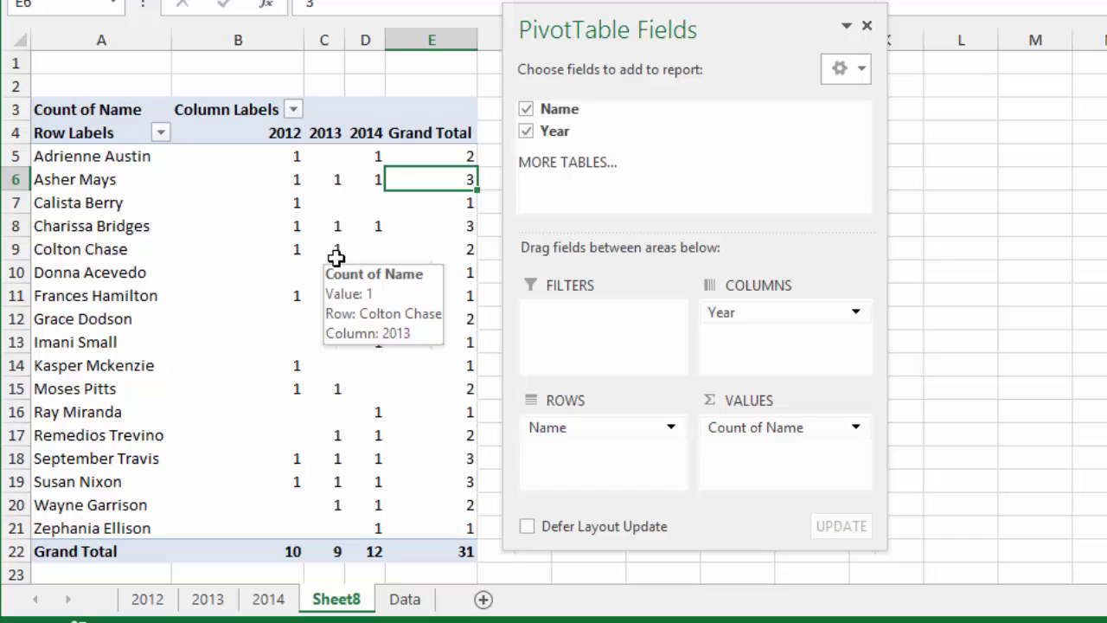
{"action": "left_click", "coordinate": [366, 251]}
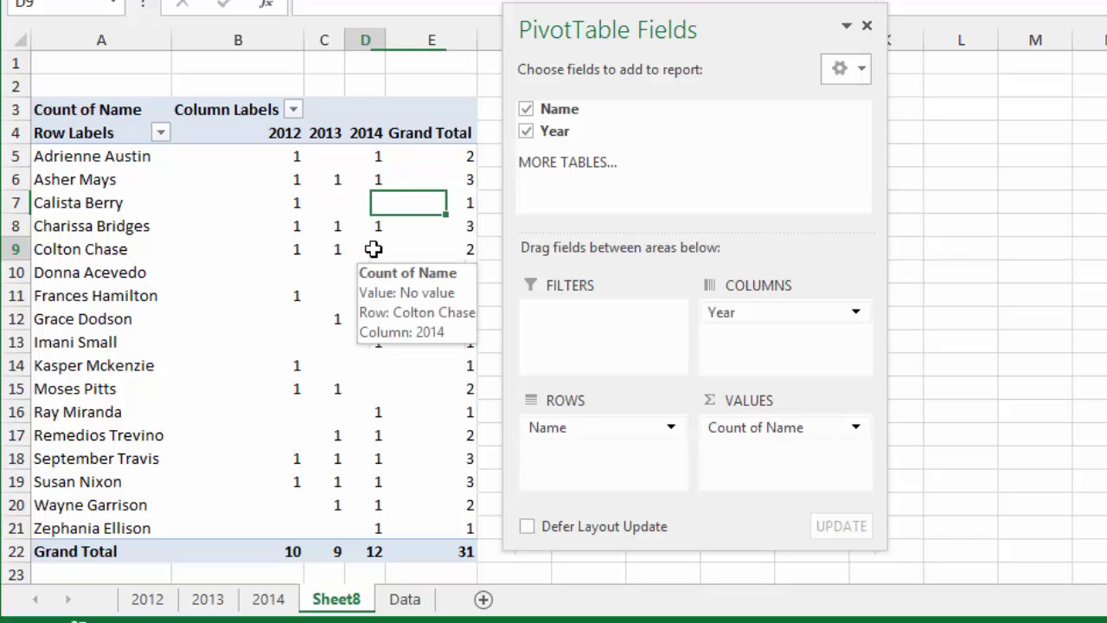